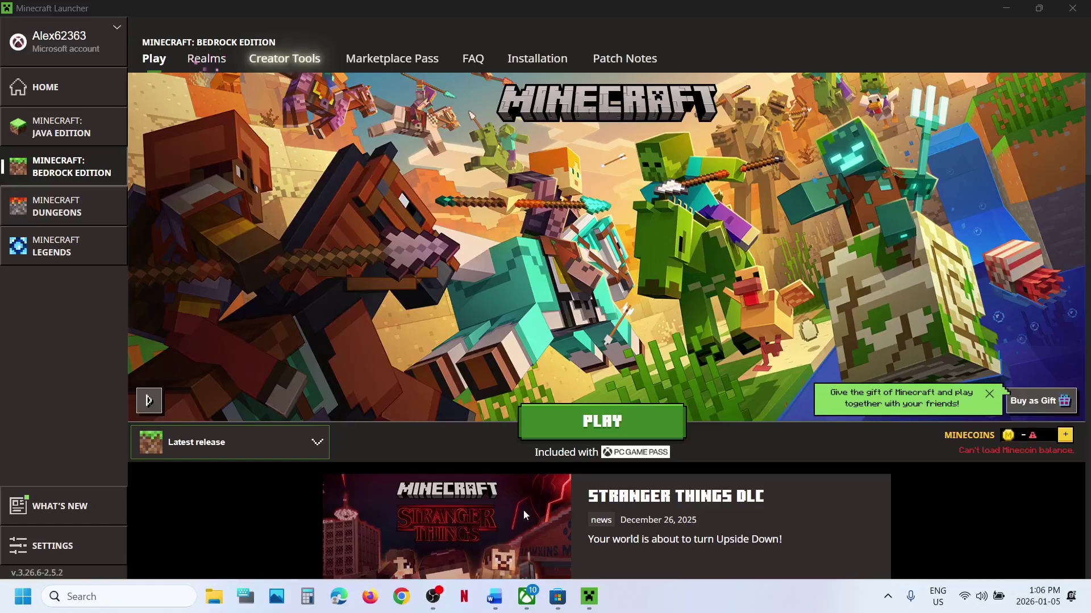
# Step: Switch from the Word notes over to the Xbox app
pyautogui.click(494, 598)
pyautogui.click(495, 597)
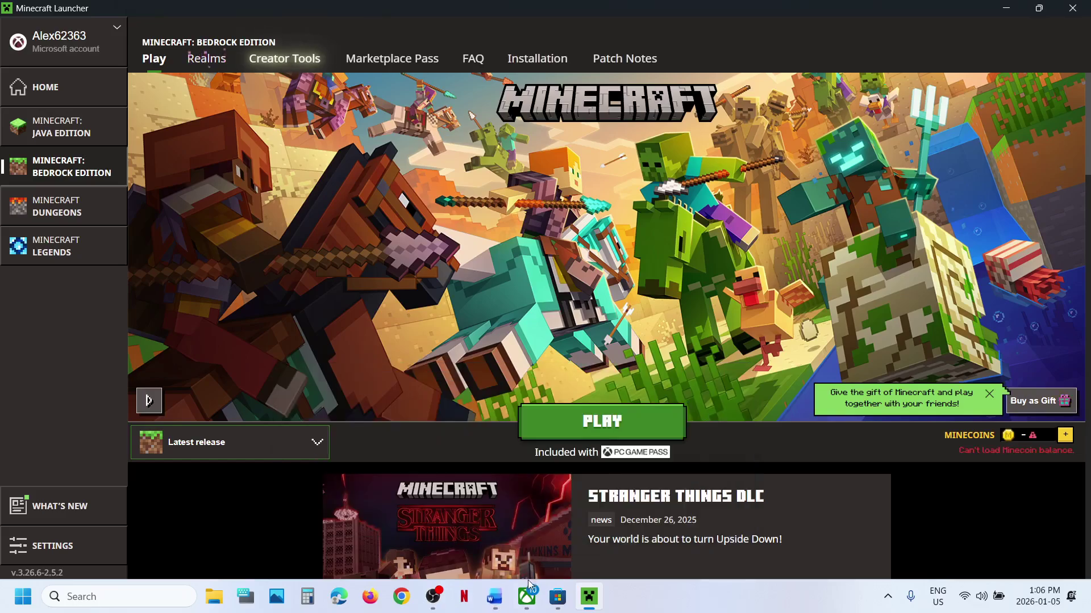
pyautogui.click(527, 594)
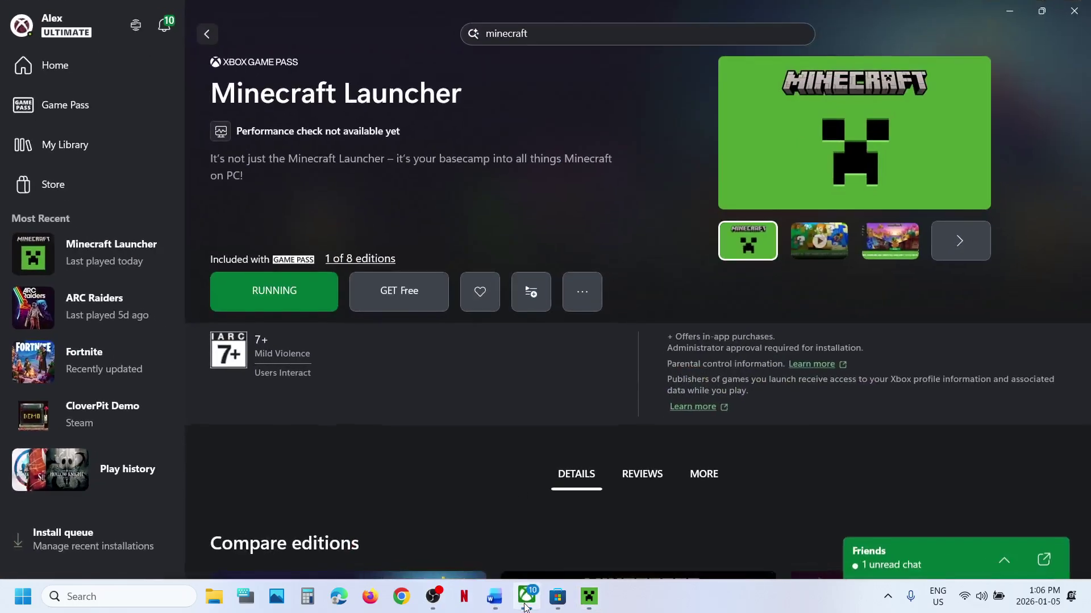
# Step: Run the Gaming Services Repair Tool from Support, approve it, and close the finished report
pyautogui.click(76, 34)
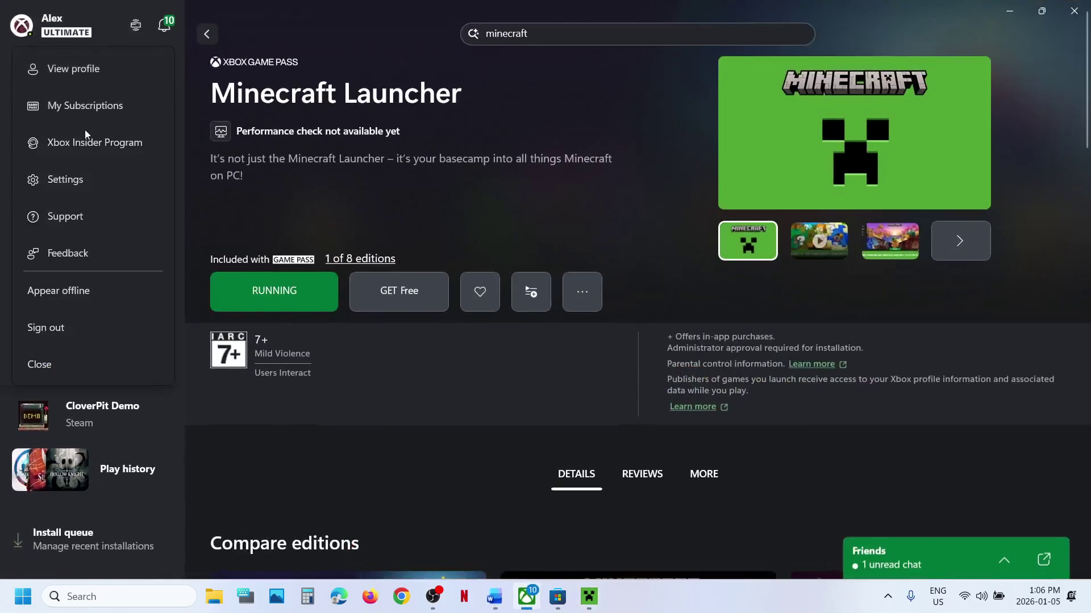
pyautogui.click(75, 223)
pyautogui.click(465, 245)
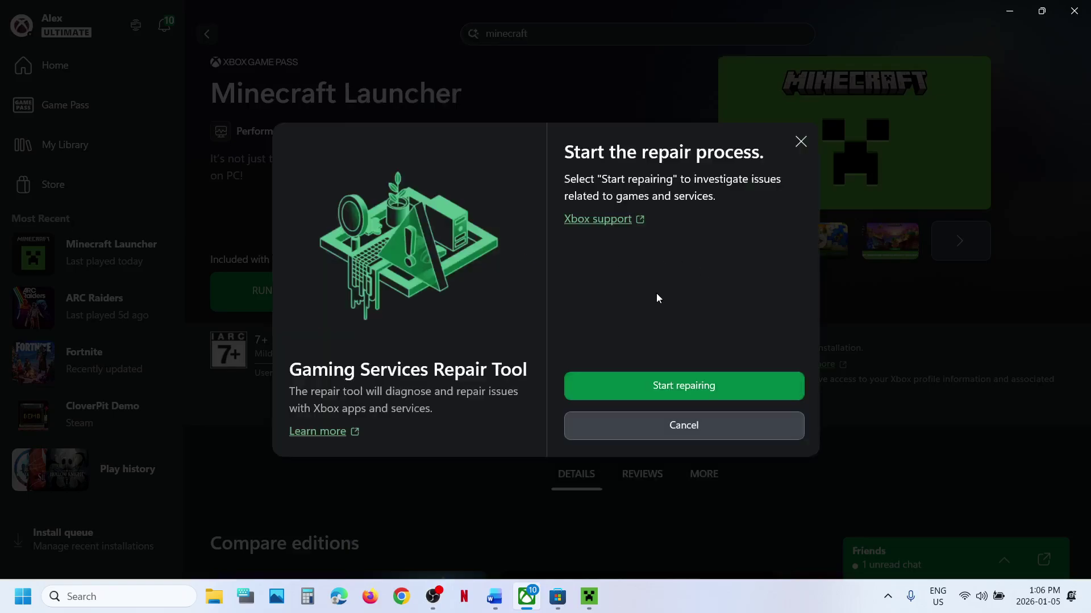
pyautogui.click(623, 392)
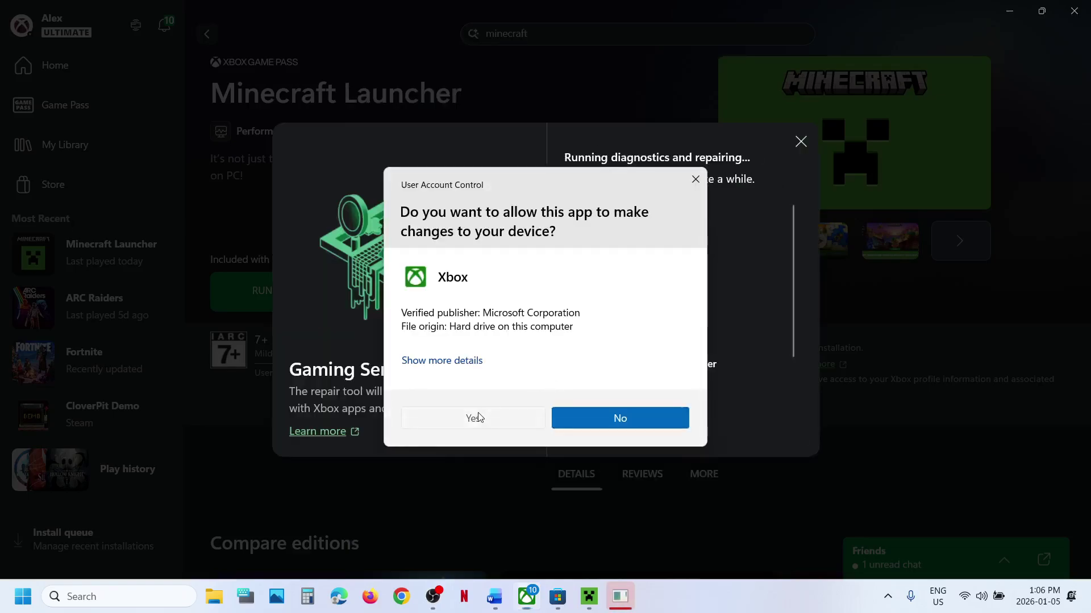
pyautogui.click(479, 417)
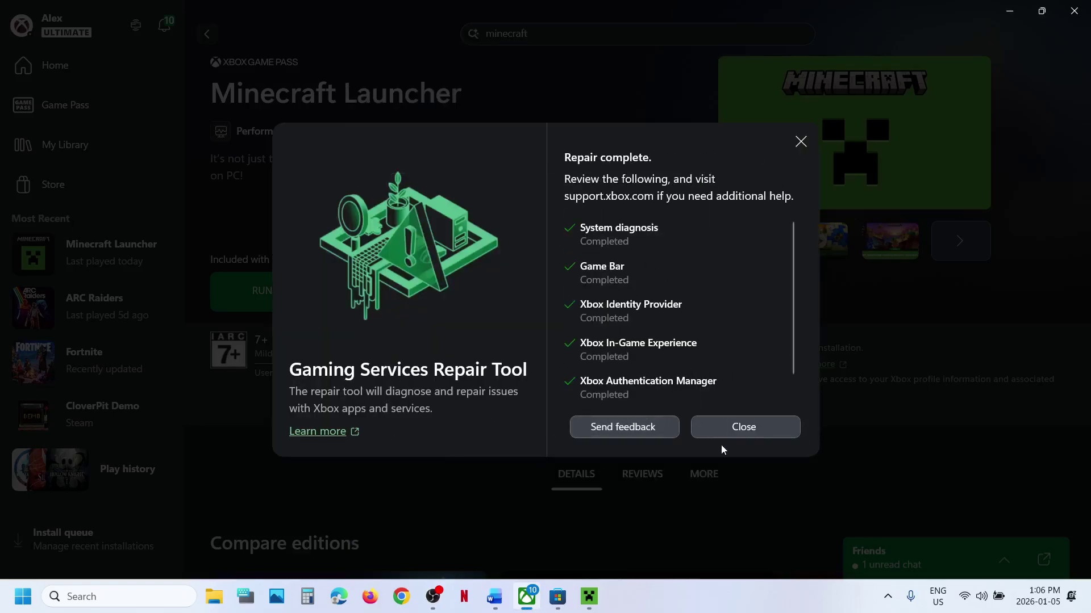
pyautogui.click(739, 428)
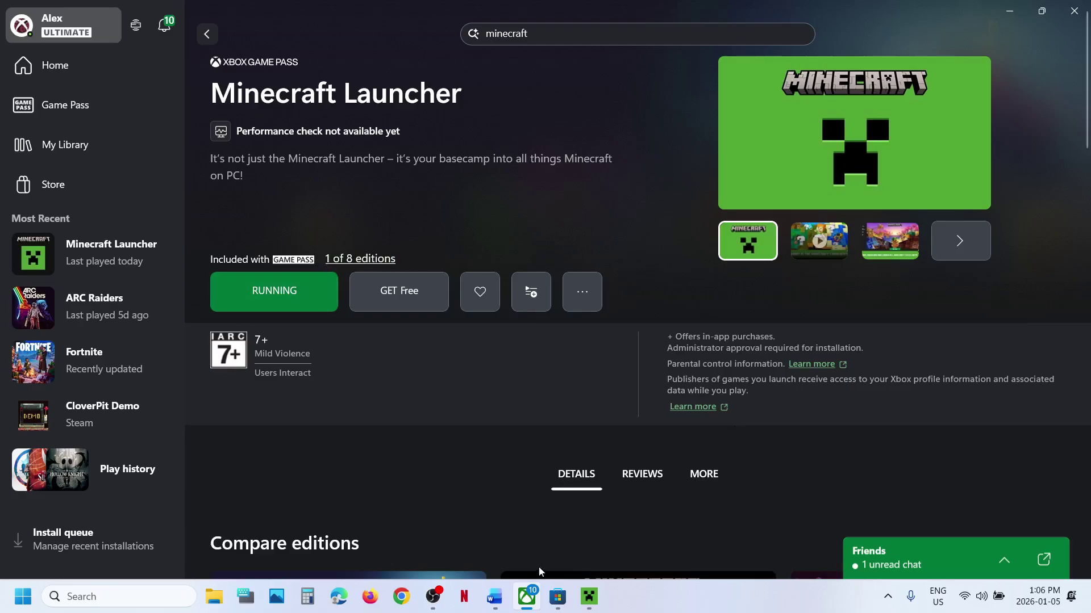
# Step: From the notes' link, download the downloadable Gaming Services Repair Tool from Xbox support
pyautogui.click(502, 597)
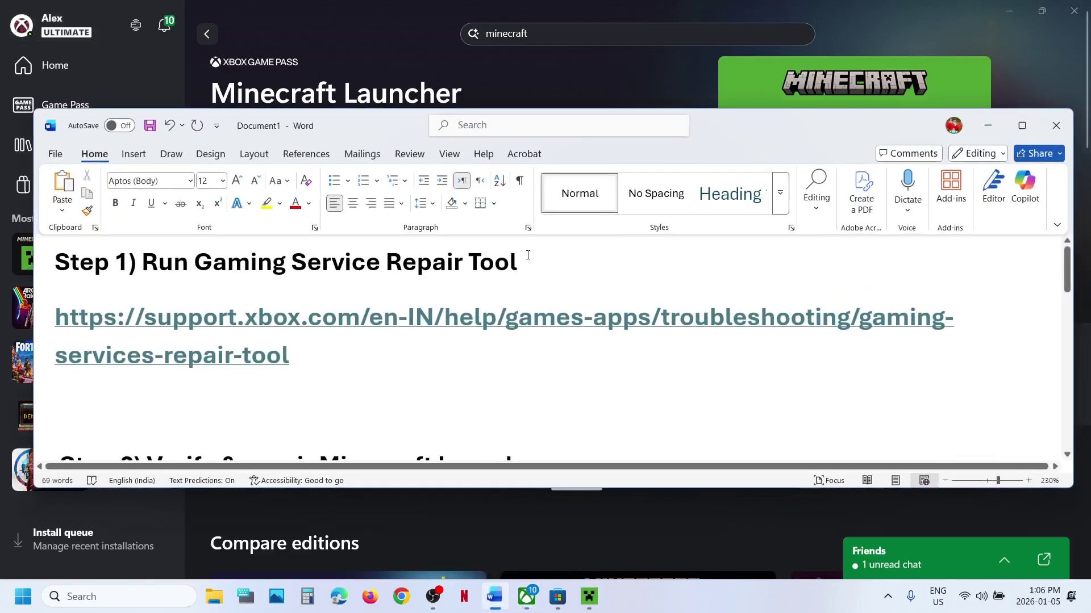
pyautogui.keyDown('ctrl'); pyautogui.click(473, 317); pyautogui.keyUp('ctrl')
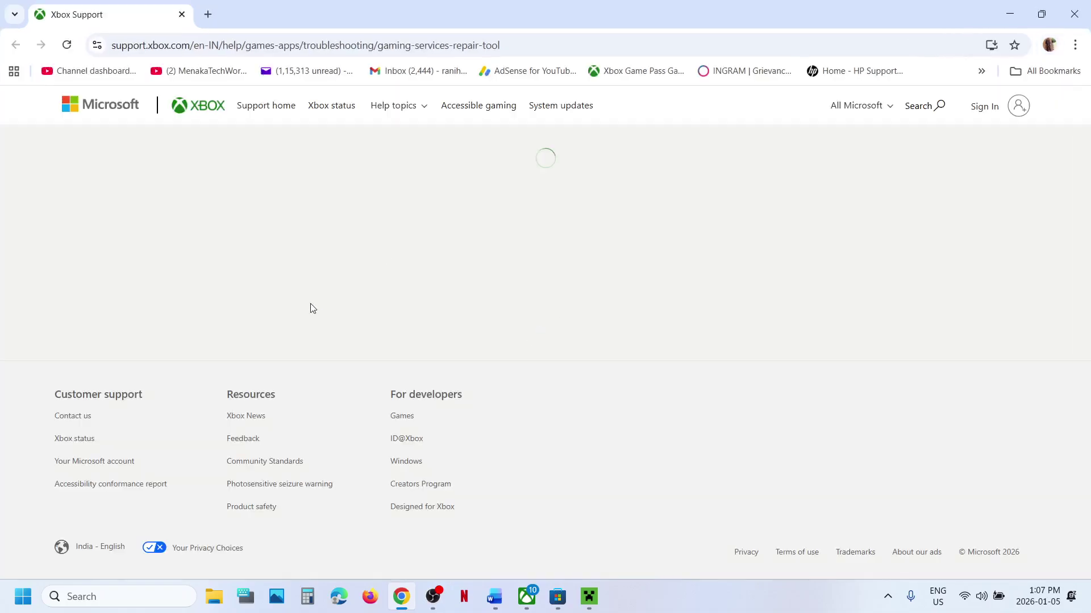
pyautogui.scroll(-4, 311, 306)
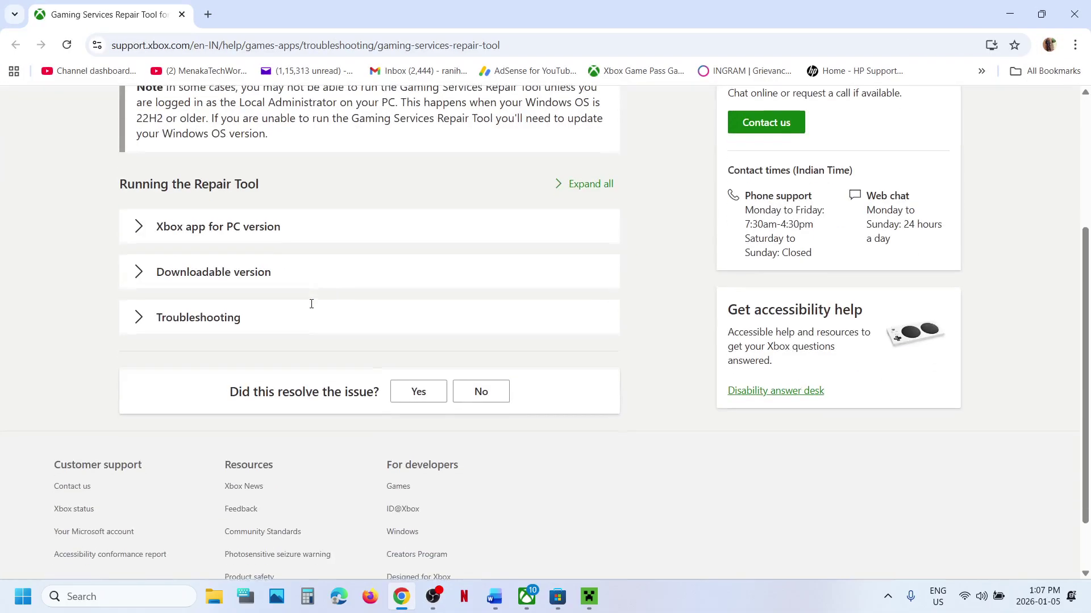
pyautogui.click(223, 270)
pyautogui.scroll(-8, 278, 372)
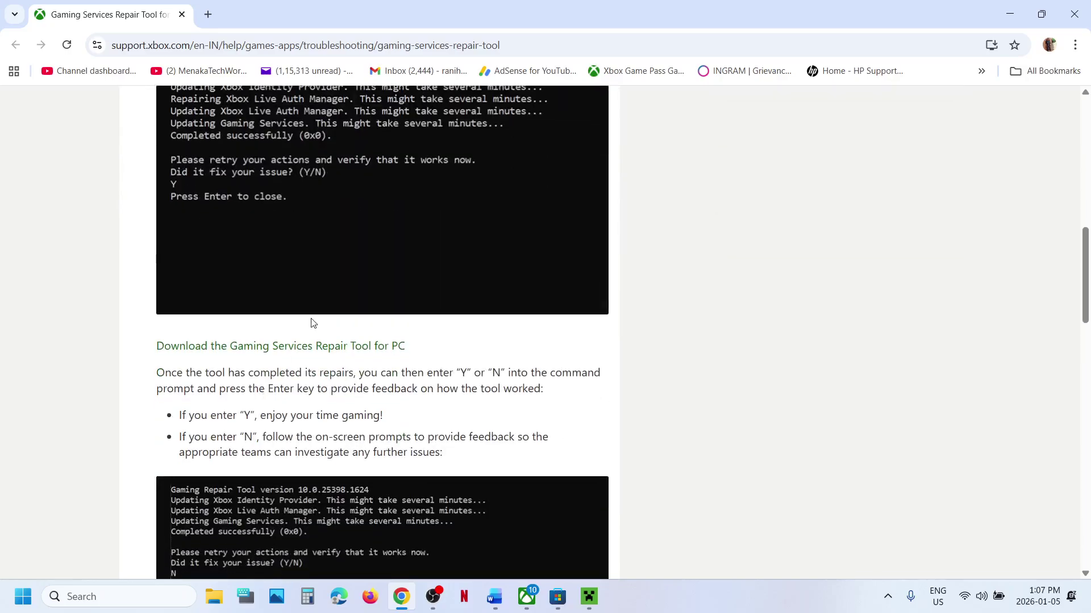
pyautogui.click(286, 346)
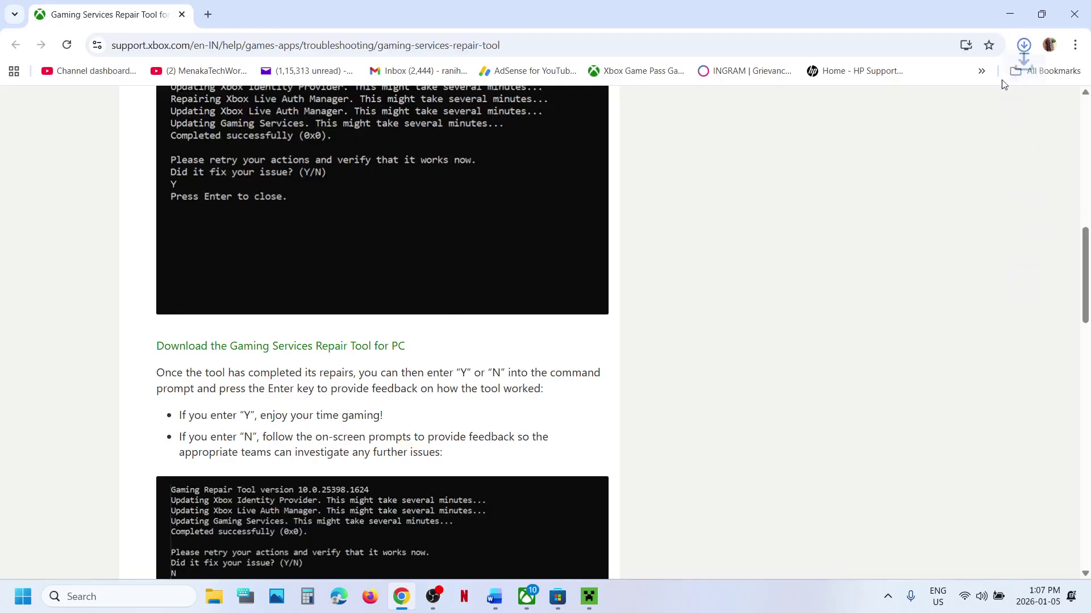
# Step: Run the downloaded repair tool with admin approval and mark its completed-successfully (0x0) message
pyautogui.click(923, 87)
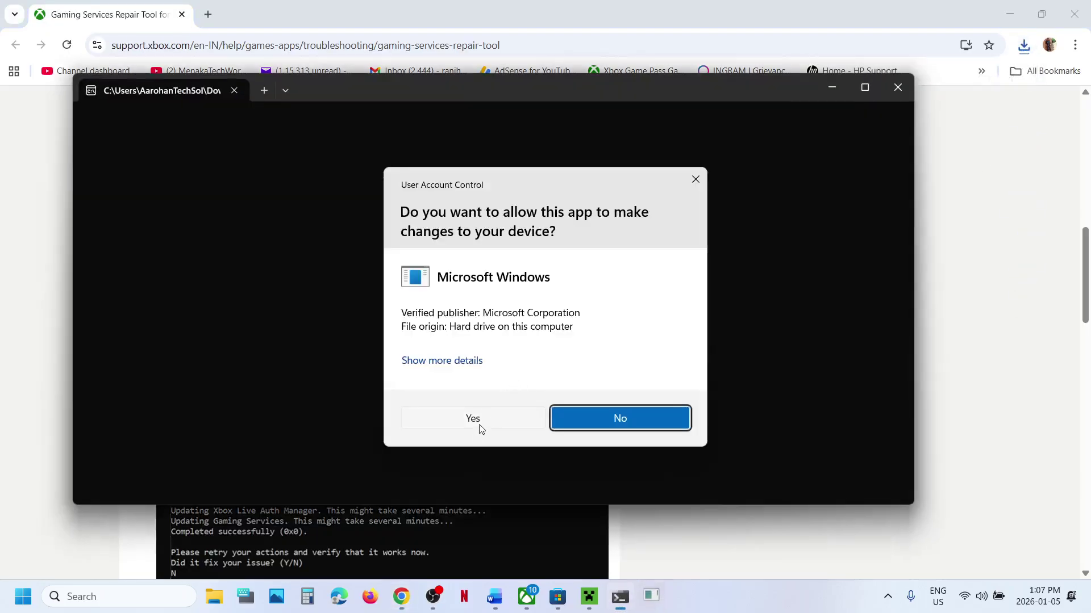
pyautogui.click(476, 428)
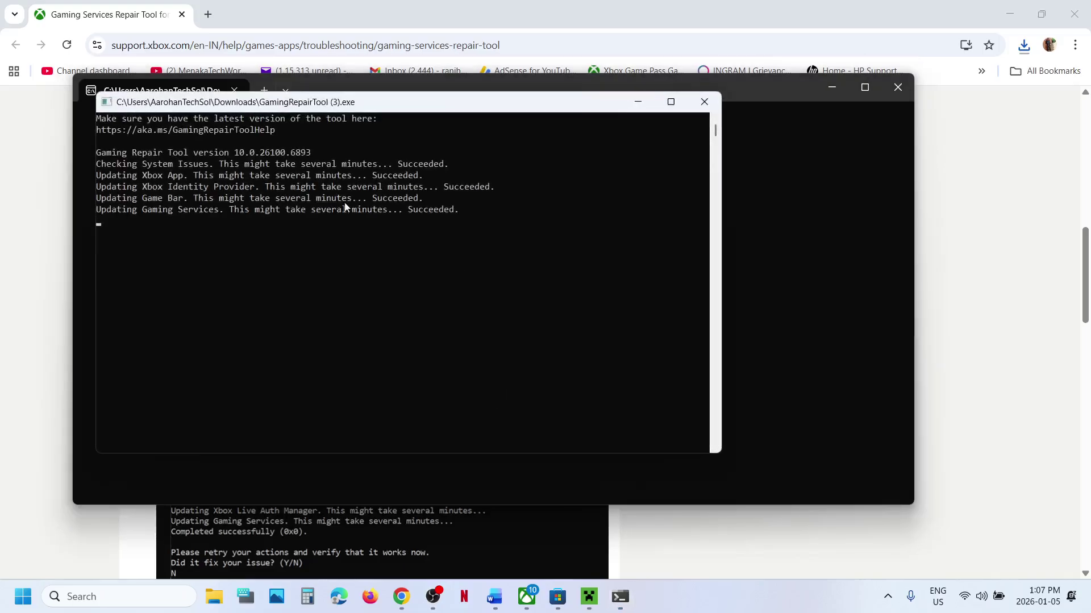
pyautogui.moveTo(100, 224); pyautogui.dragTo(229, 225)
# Step: Return through the support page and notes to the Xbox Minecraft Launcher page
pyautogui.click(938, 342)
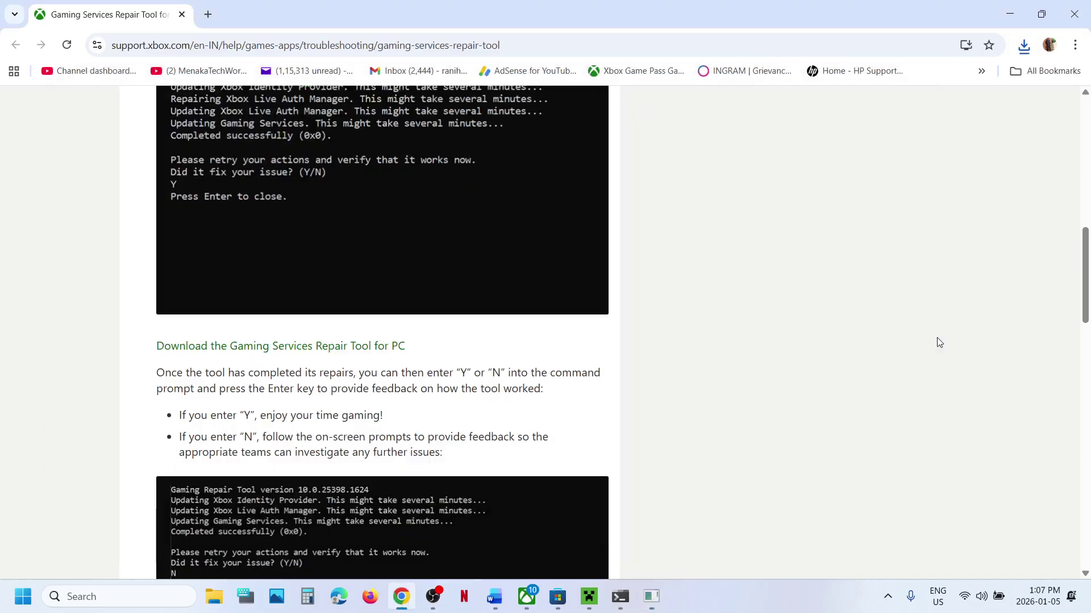
pyautogui.click(498, 604)
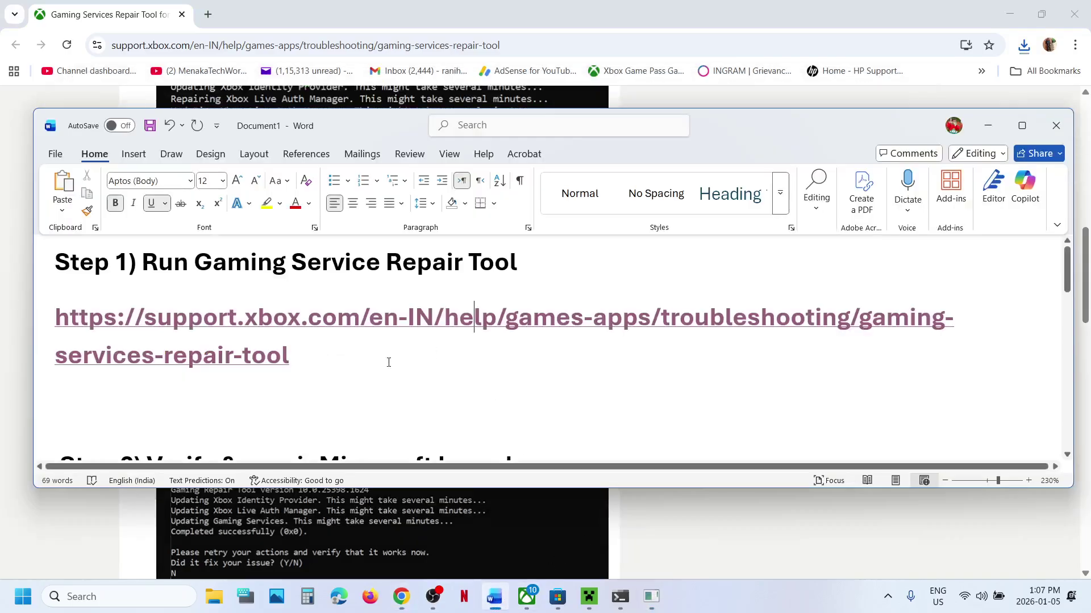
pyautogui.scroll(-3, 388, 363)
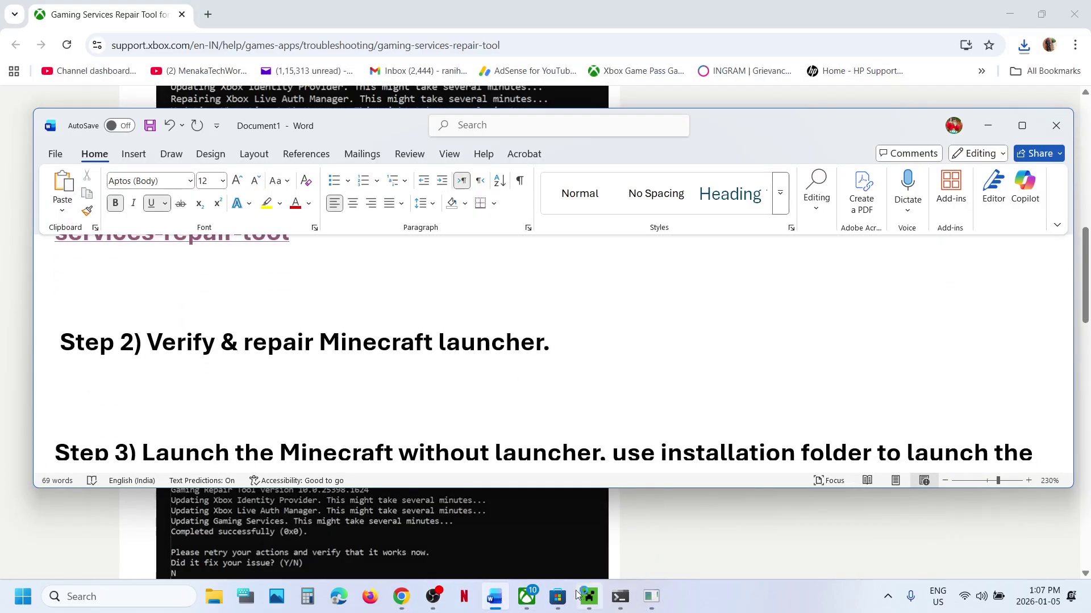
pyautogui.click(526, 596)
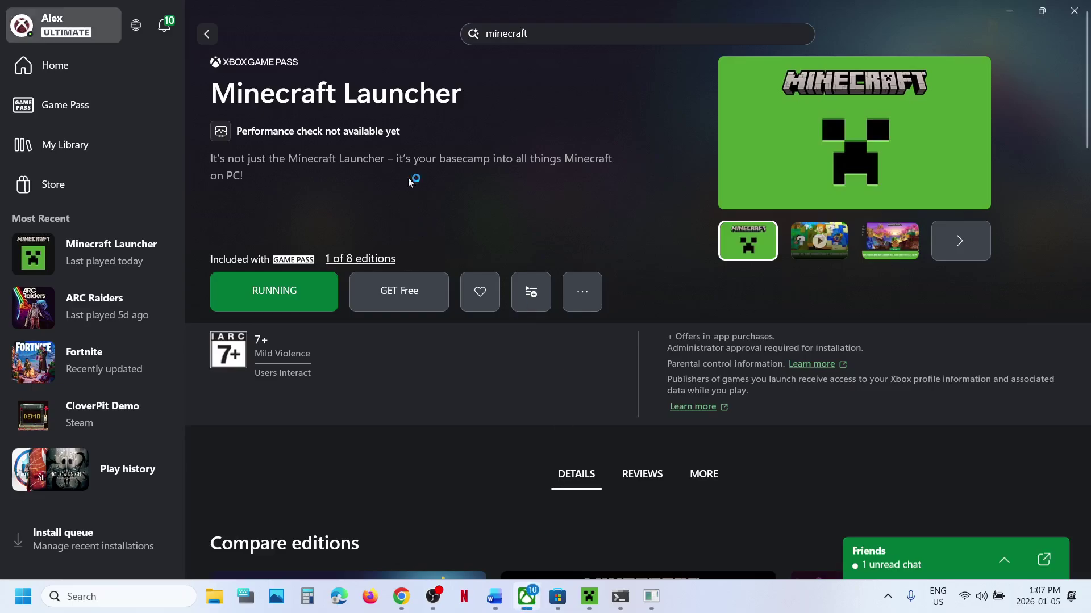
# Step: Start Verify and Repair on Minecraft Launcher's Manage > Files tab, confirming the reset
pyautogui.rightClick(91, 254)
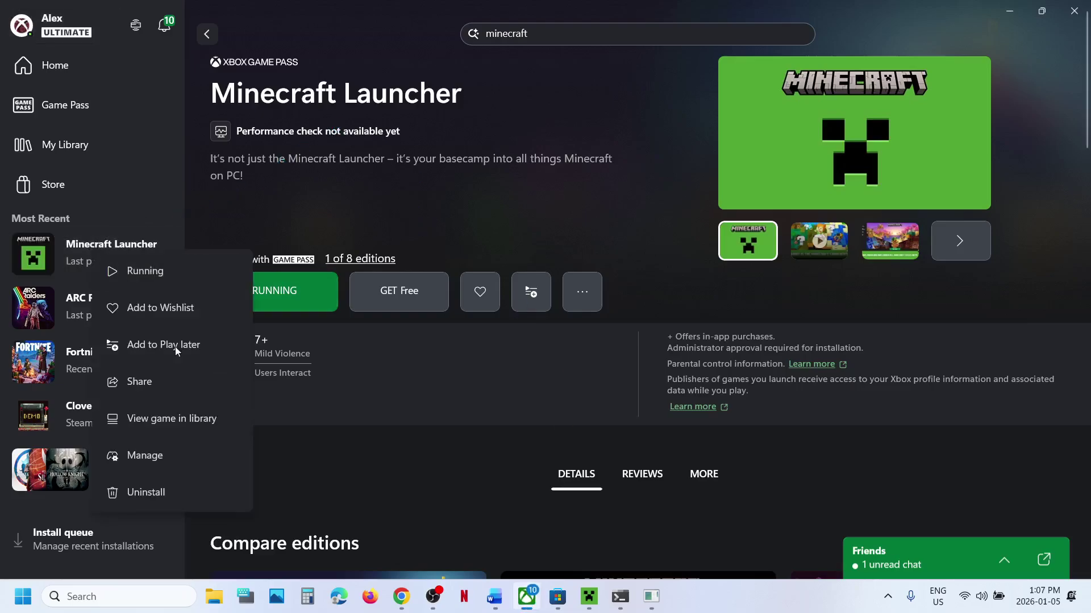
pyautogui.click(578, 305)
pyautogui.click(578, 305)
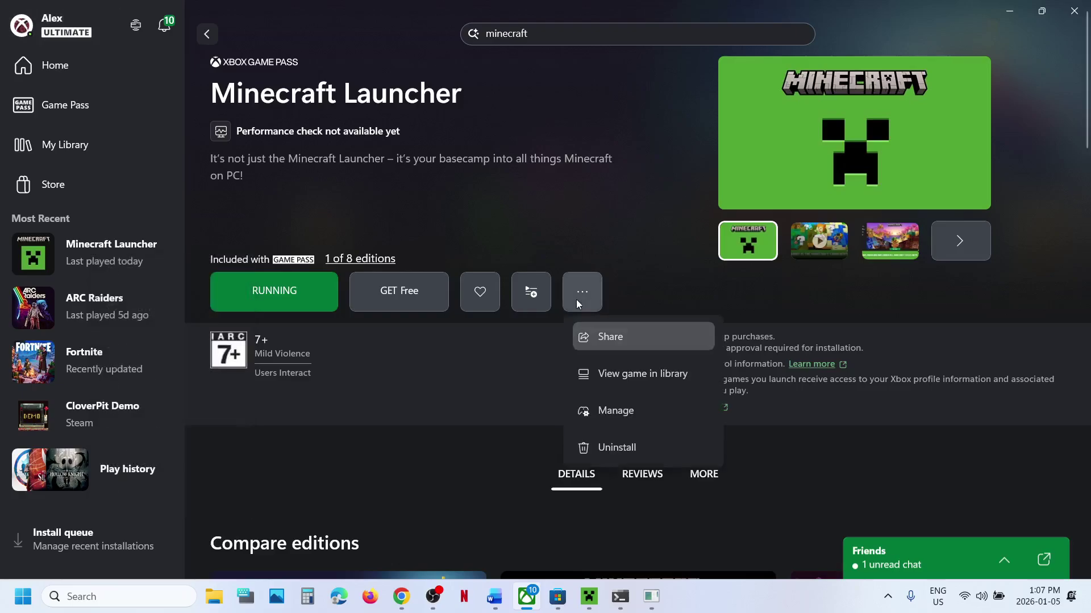
pyautogui.click(640, 414)
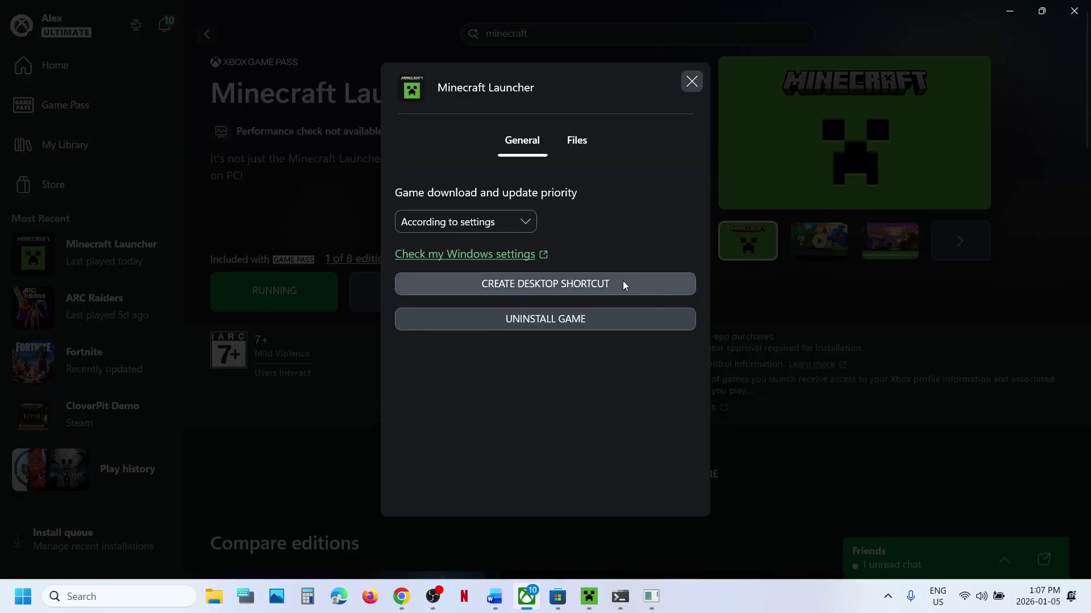
pyautogui.click(577, 140)
pyautogui.click(563, 341)
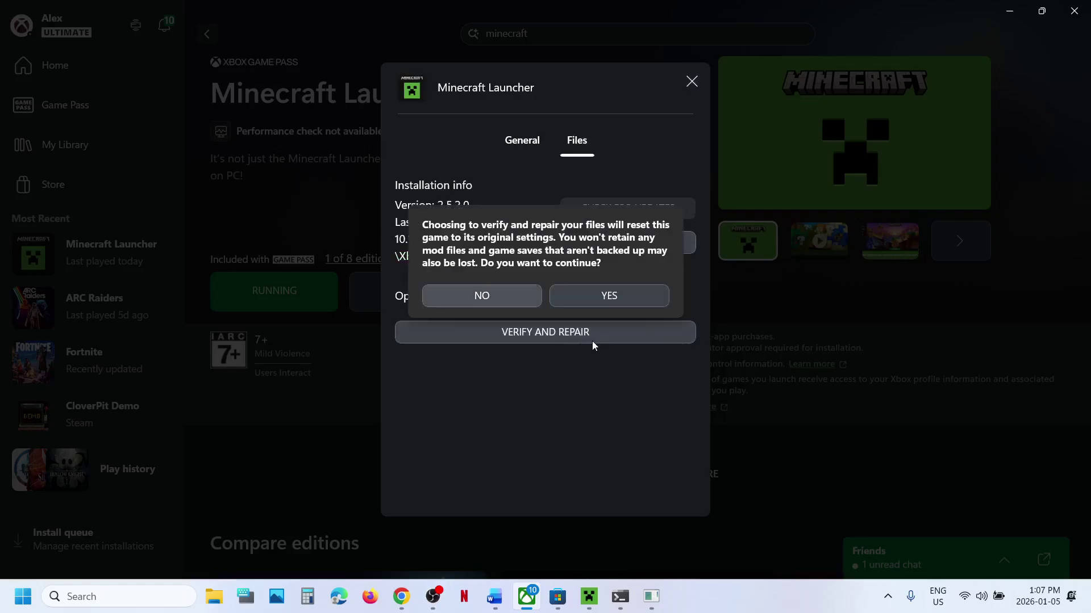
pyautogui.click(607, 293)
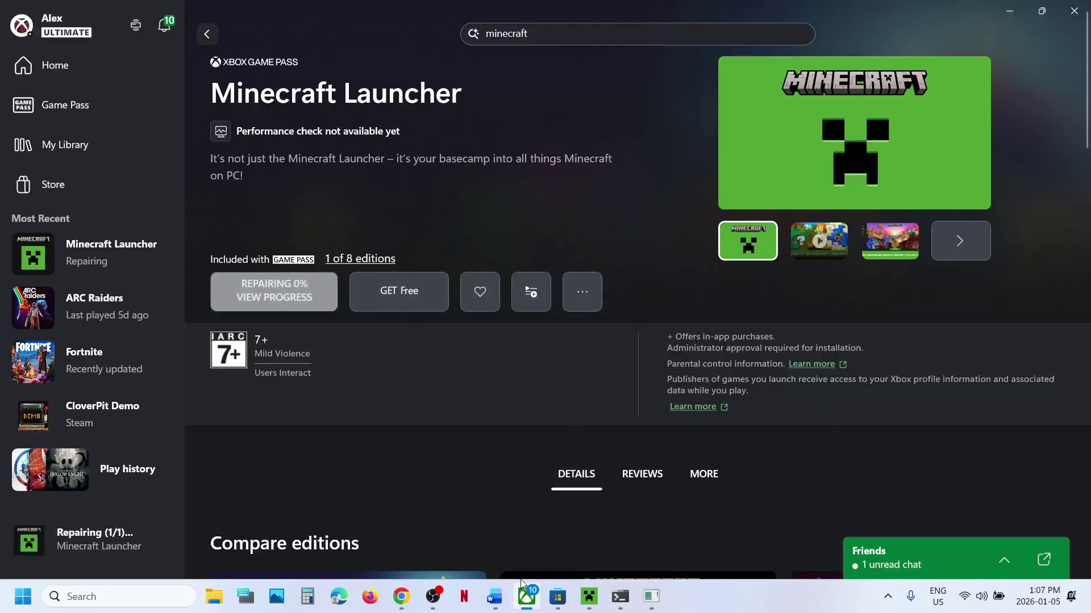
pyautogui.click(494, 597)
# Step: Per the notes, launch Minecraft for Windows from taskbar search, then quit it while loading
pyautogui.scroll(-2, 527, 364)
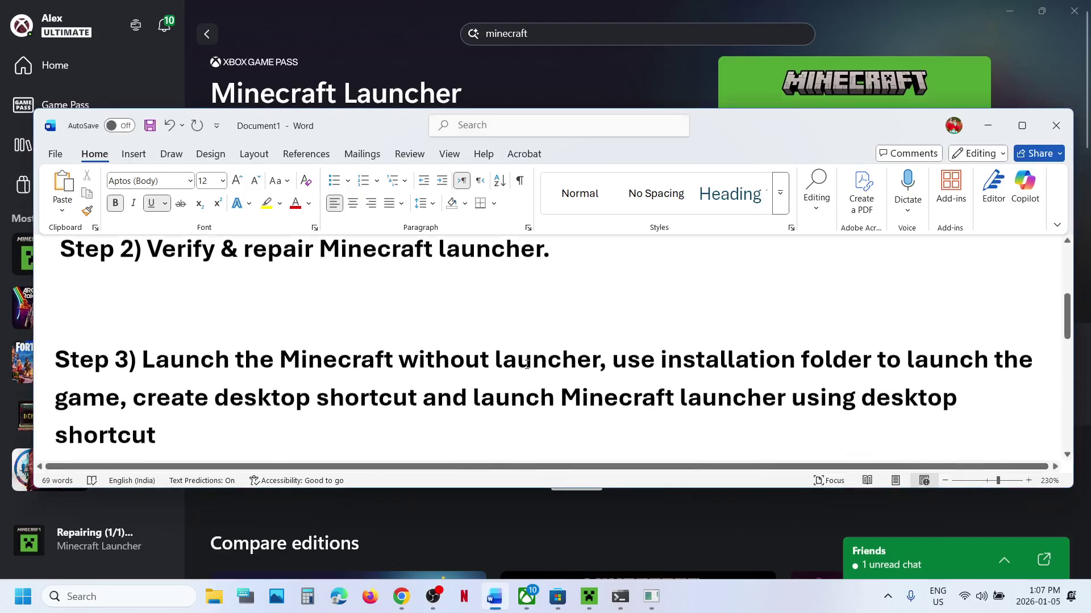
pyautogui.moveTo(163, 349); pyautogui.dragTo(579, 348)
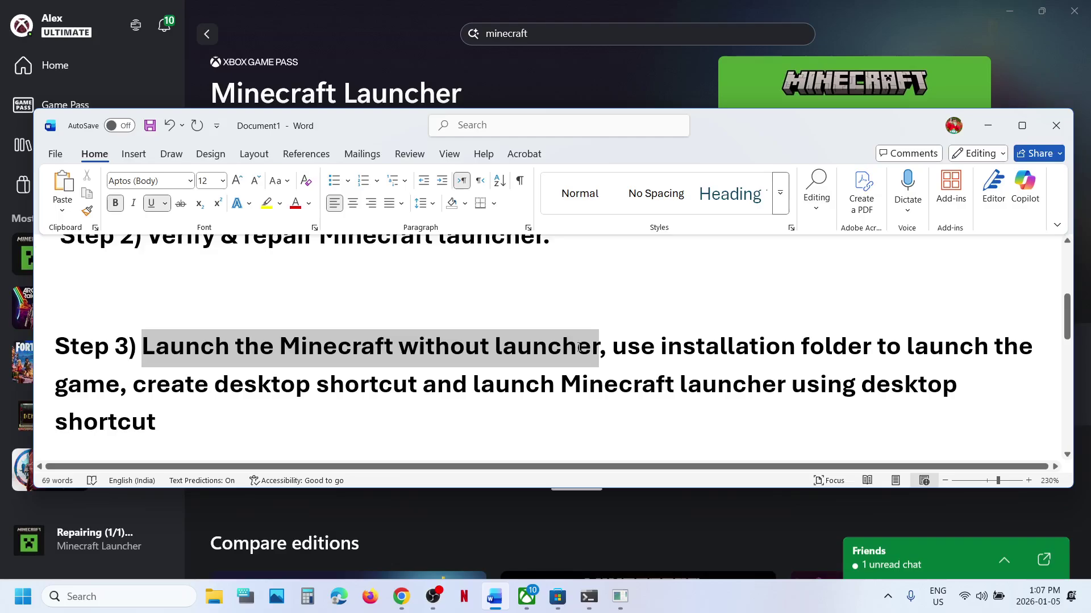
pyautogui.click(122, 592)
pyautogui.write('minecraft')
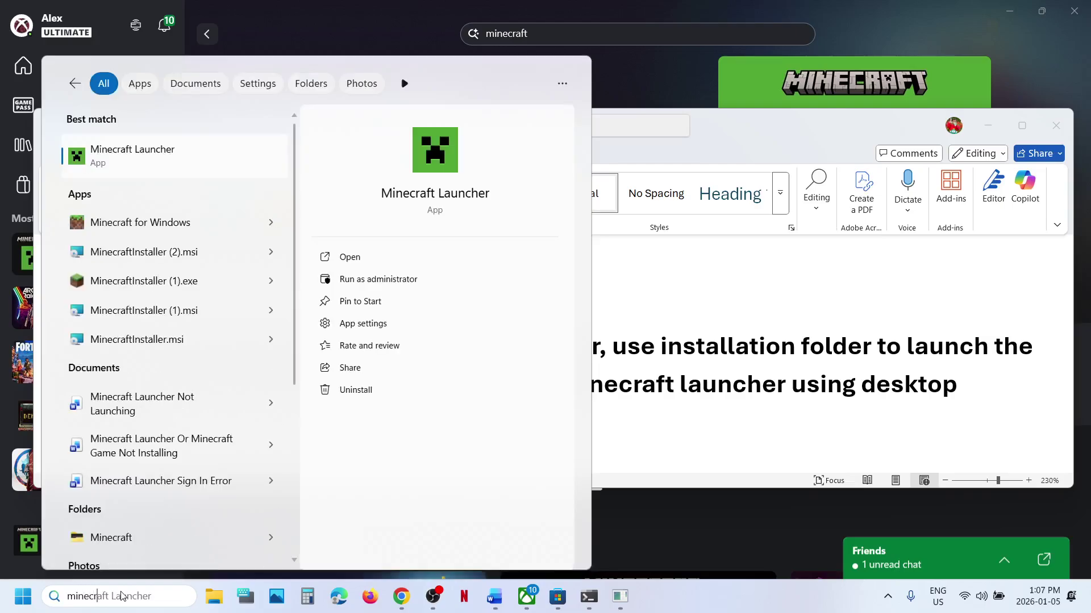
pyautogui.write(' fo')
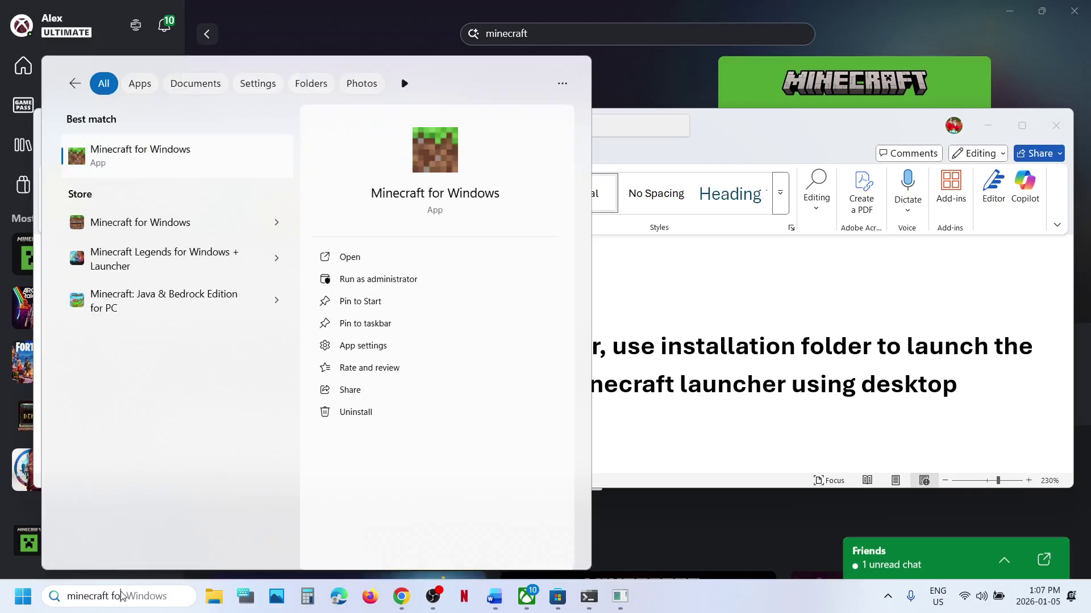
pyautogui.write('r')
pyautogui.click(131, 164)
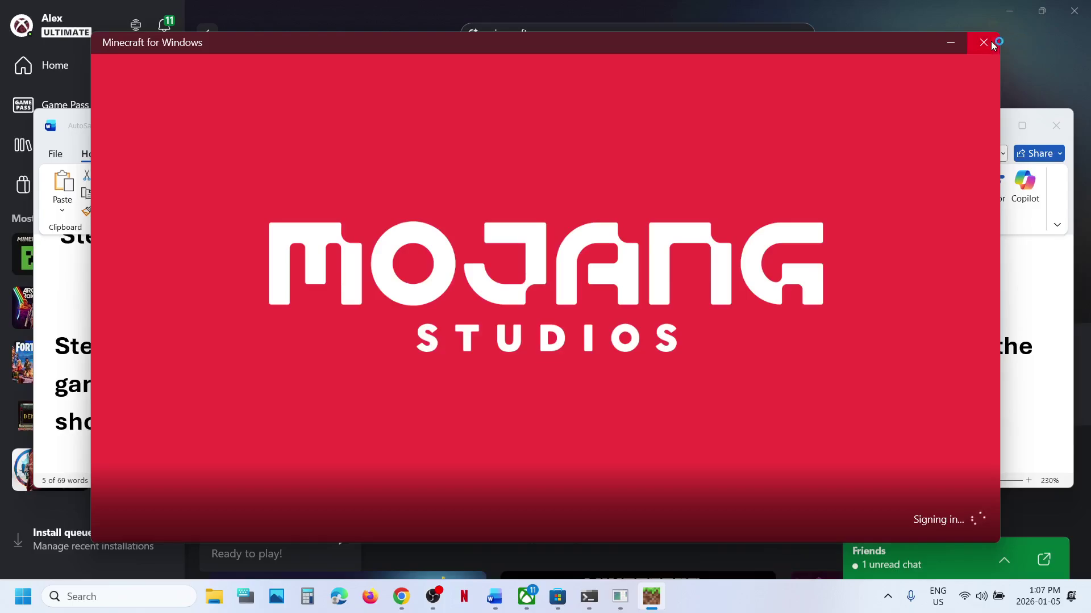
pyautogui.click(990, 42)
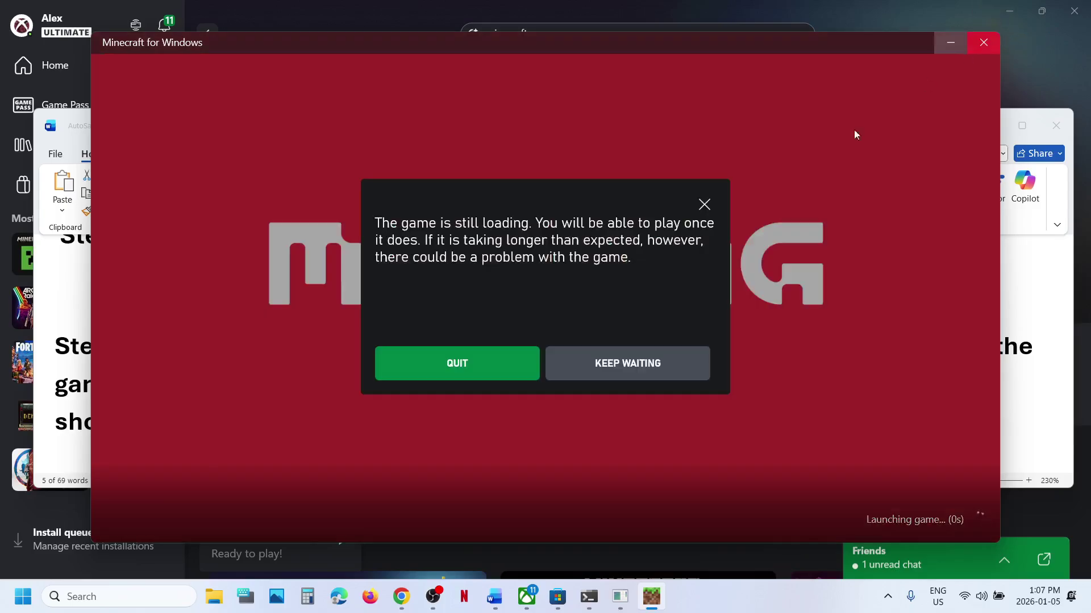
pyautogui.click(463, 373)
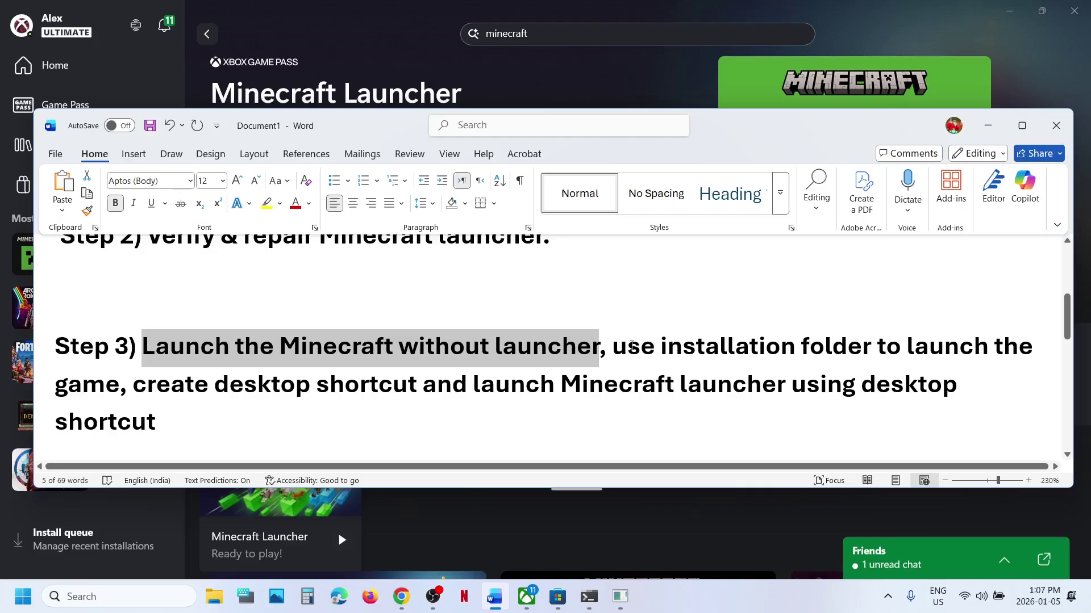
# Step: Mark the install-folder note, then view Minecraft Launcher's Manage > Files info in Xbox
pyautogui.moveTo(622, 348); pyautogui.dragTo(103, 381)
pyautogui.click(492, 79)
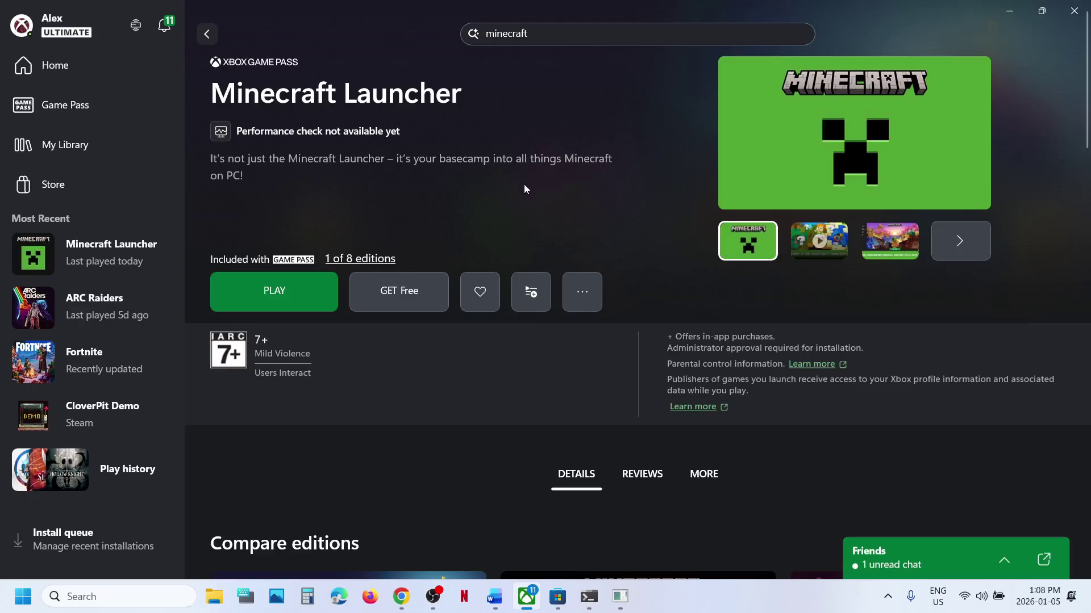
pyautogui.click(584, 291)
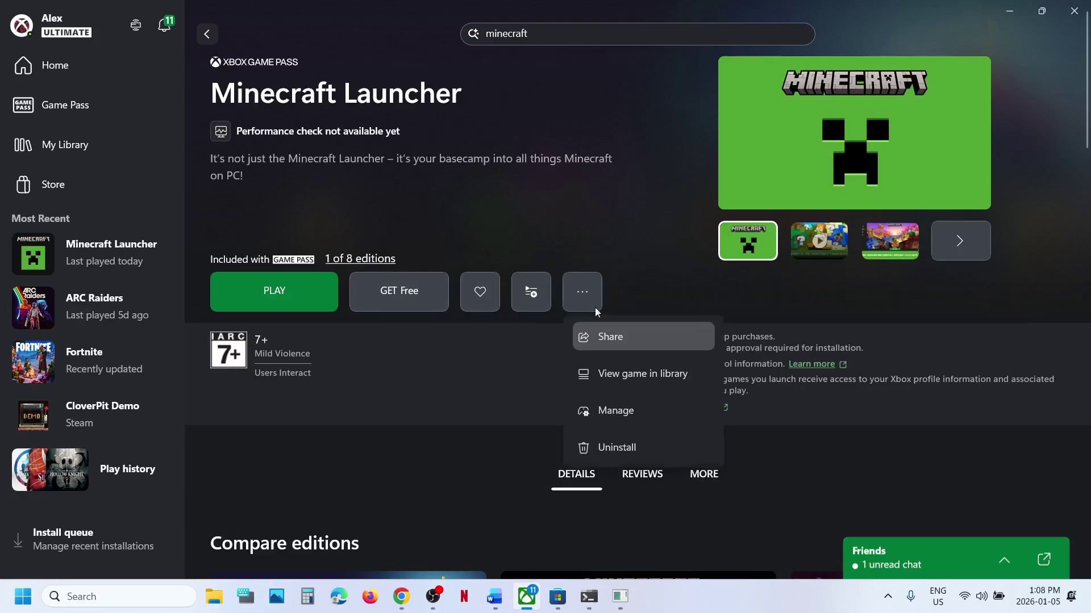
pyautogui.click(621, 421)
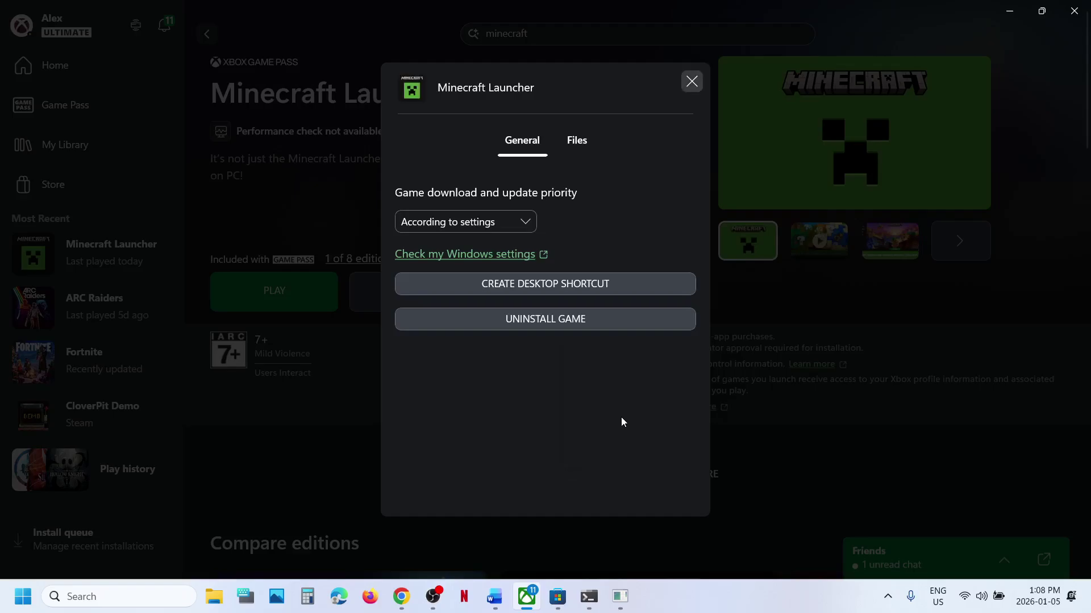
pyautogui.click(576, 143)
# Step: Browse to the XboxGames > Minecraft for Windows > Content folder
pyautogui.click(628, 242)
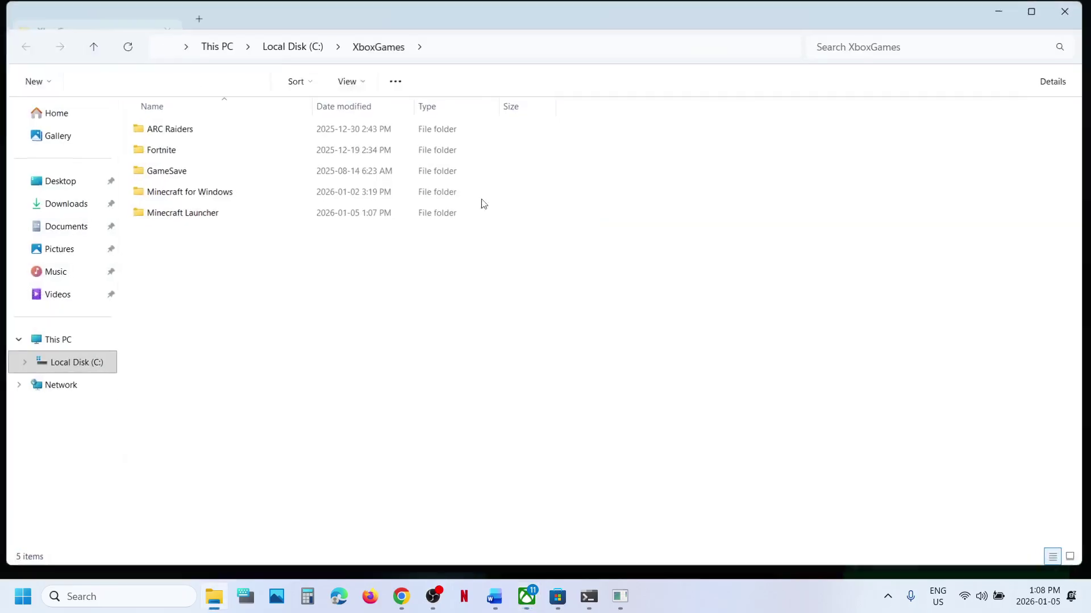
pyautogui.click(176, 194)
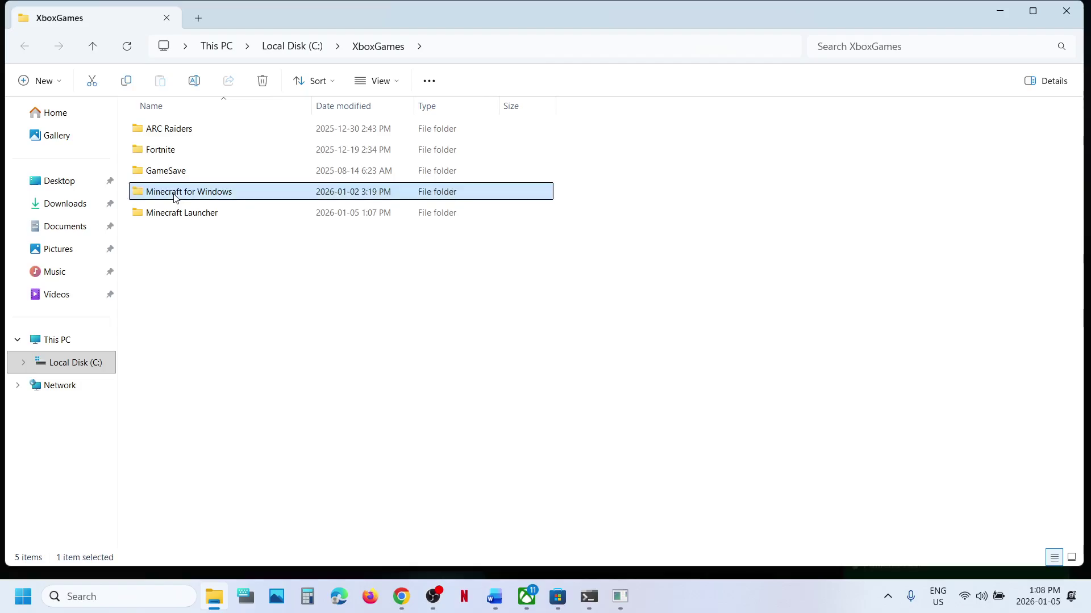
pyautogui.doubleClick(203, 193)
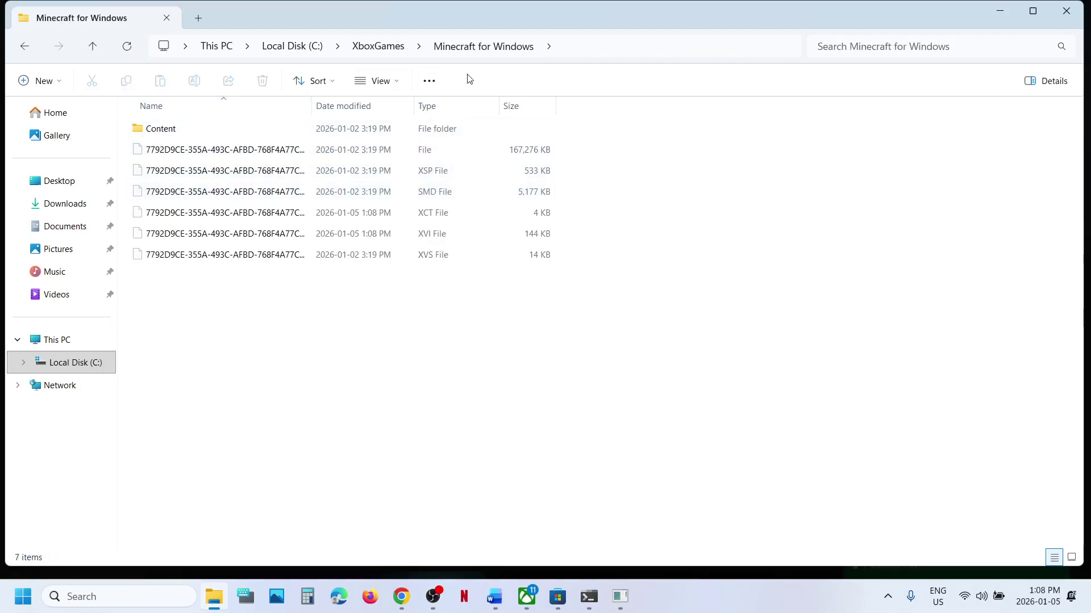
pyautogui.doubleClick(161, 130)
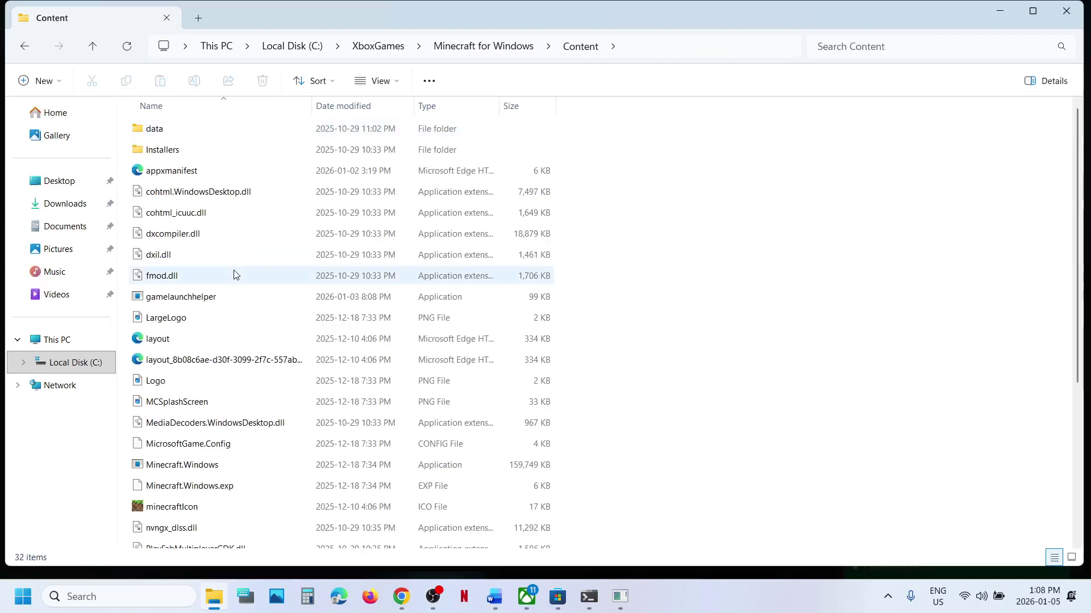
# Step: Run Minecraft.Windows from the Content folder, then close and quit it while loading
pyautogui.scroll(-2, 219, 358)
pyautogui.scroll(-1, 218, 359)
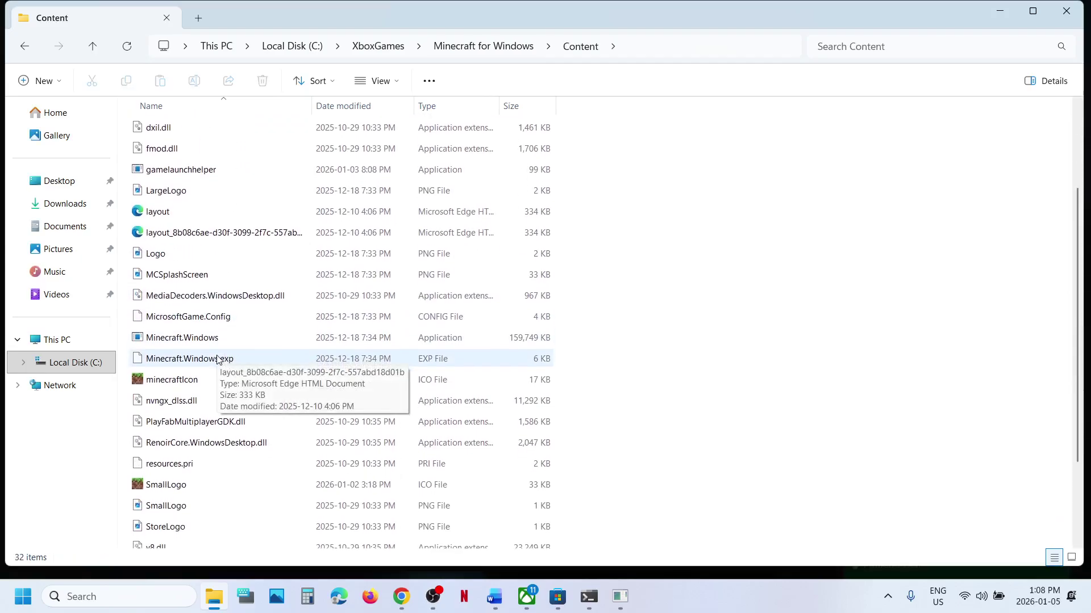
pyautogui.click(185, 339)
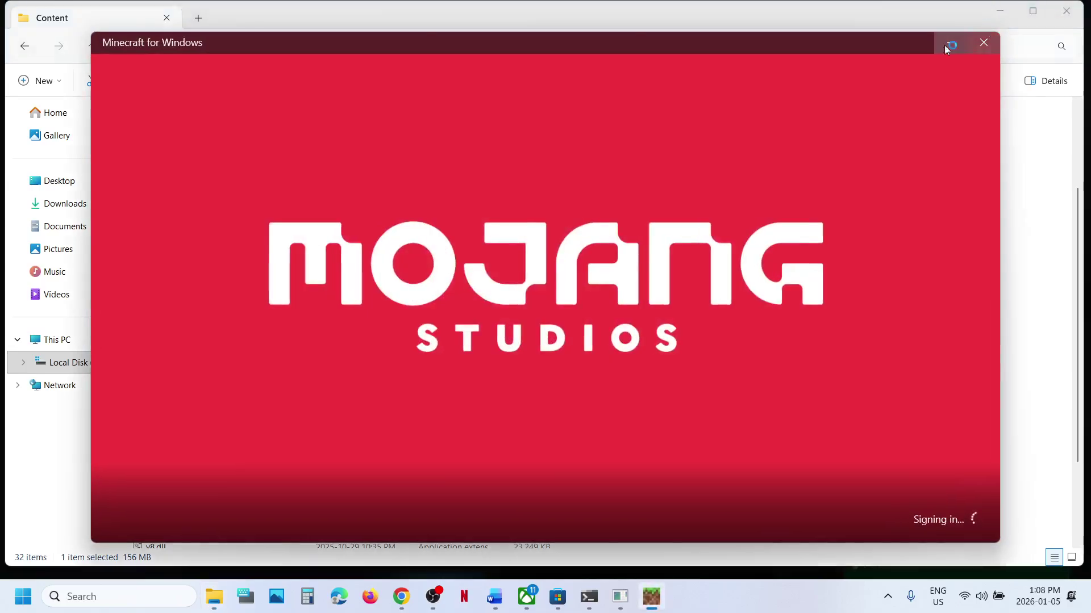
pyautogui.click(993, 43)
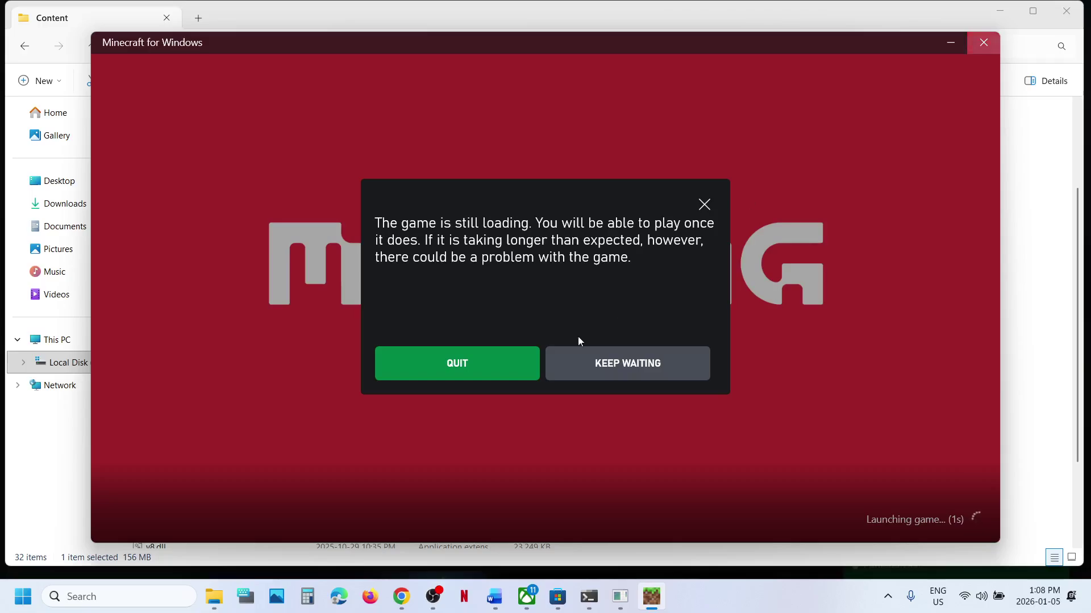
pyautogui.click(493, 372)
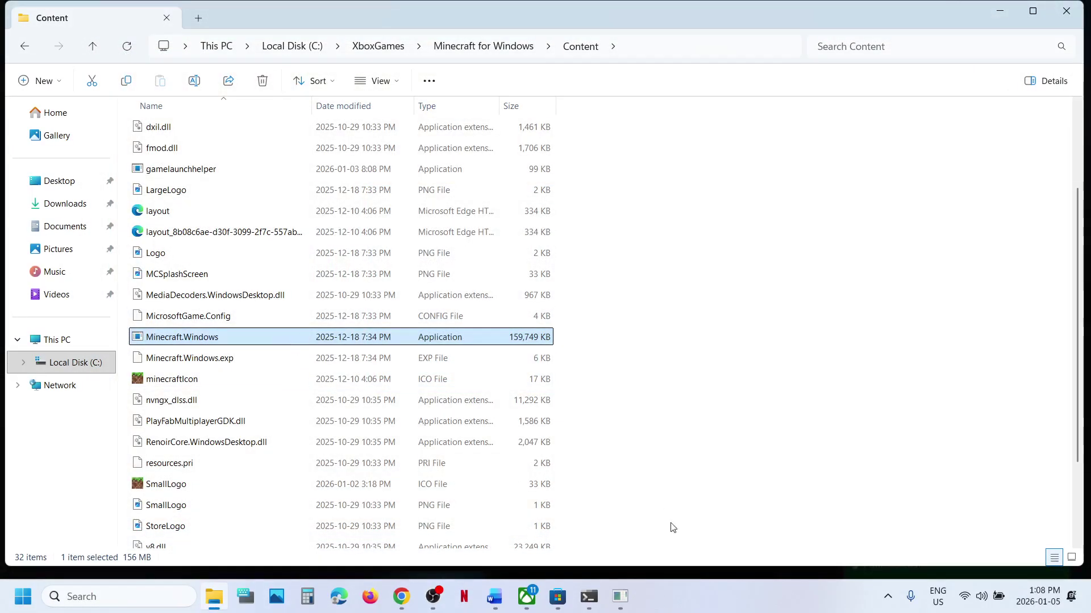
# Step: Highlight the notes' 'create desktop shortcut' sentence, then minimize Word
pyautogui.click(494, 597)
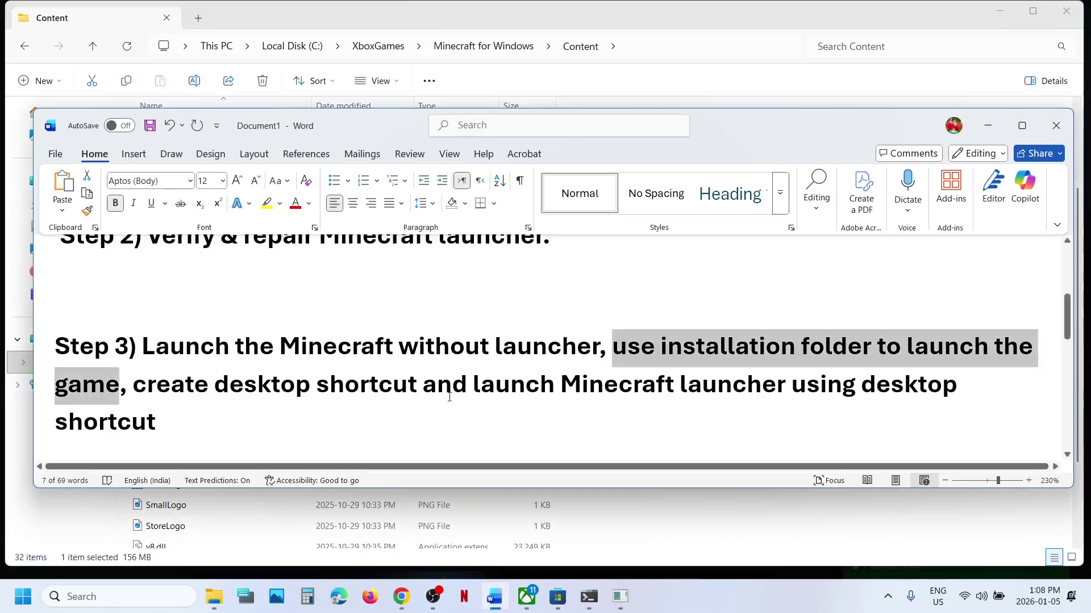
pyautogui.moveTo(154, 398); pyautogui.dragTo(295, 419)
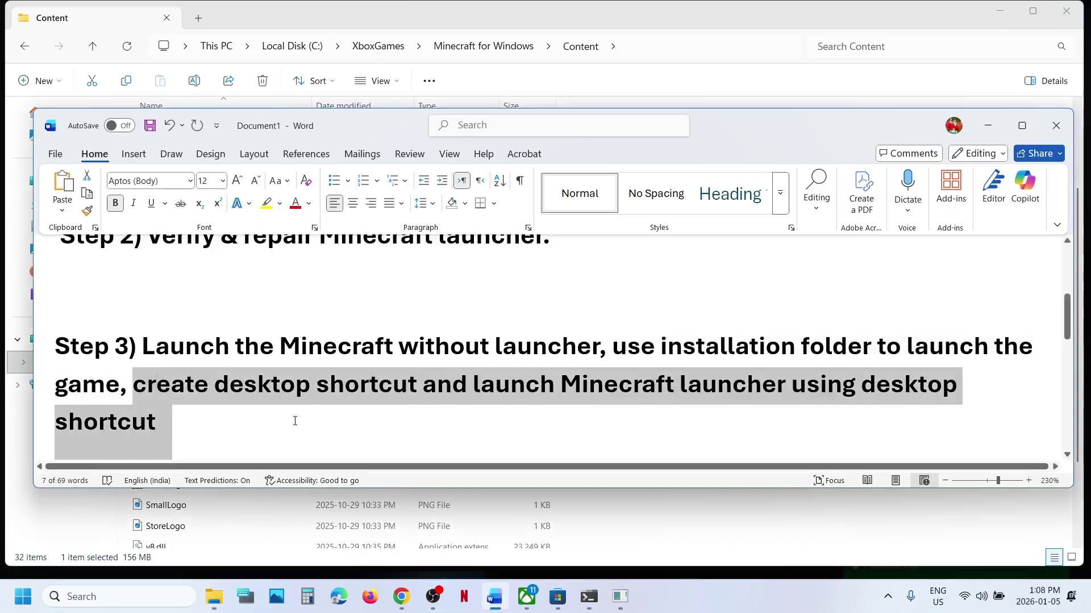
pyautogui.click(991, 121)
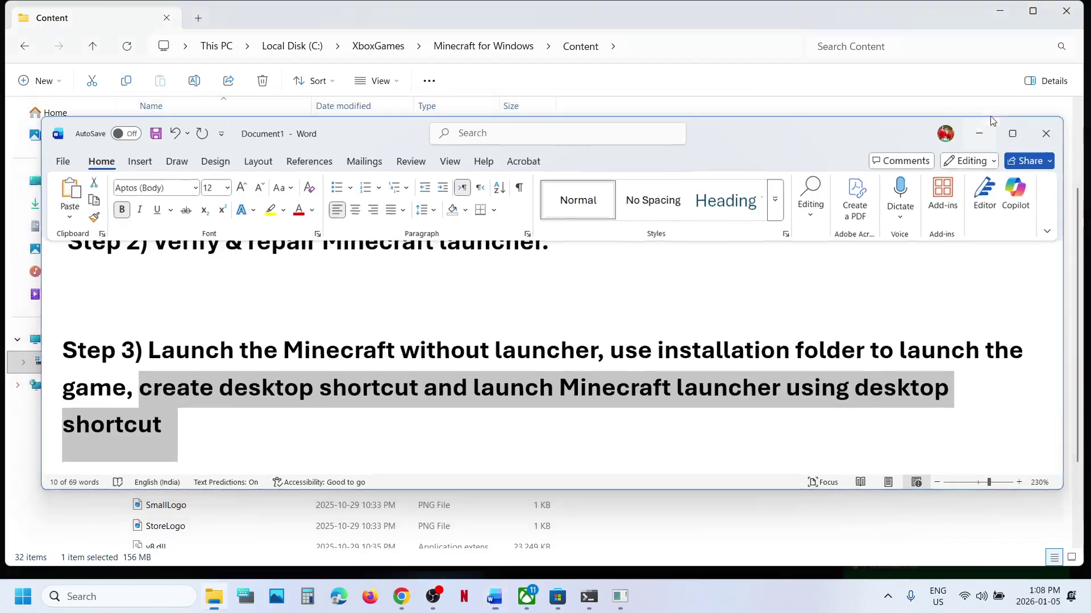
# Step: Create a Minecraft Launcher desktop shortcut from the Xbox app's Manage menu
pyautogui.click(526, 598)
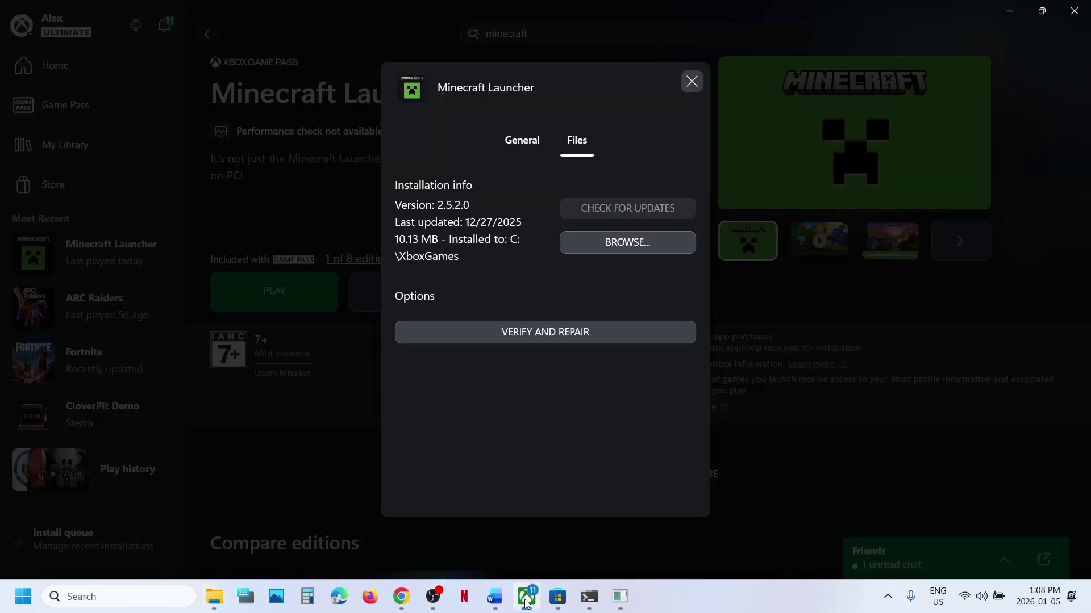
pyautogui.click(691, 81)
pyautogui.click(582, 291)
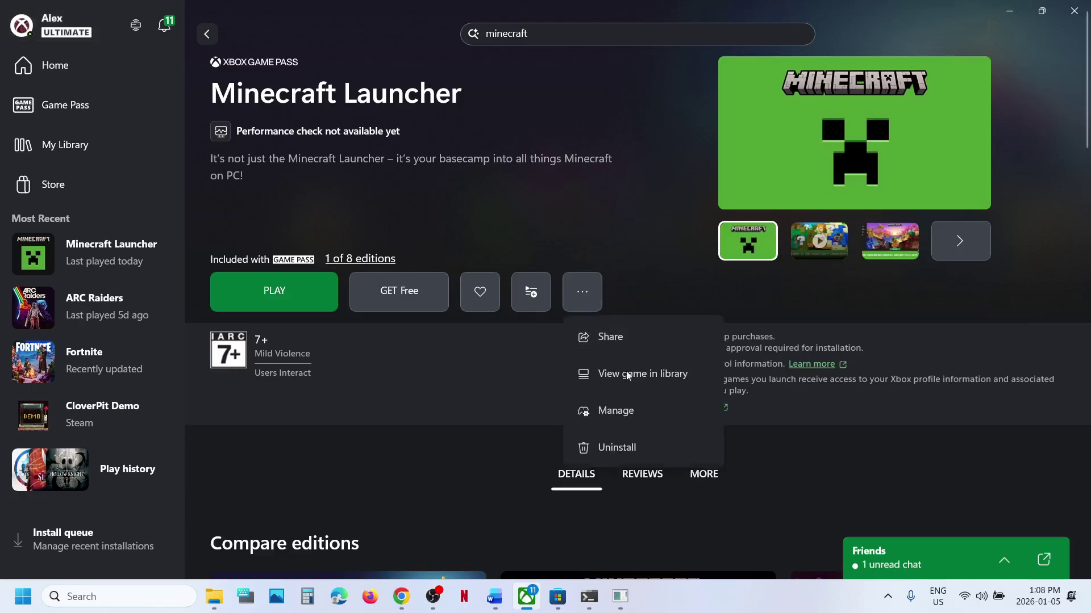
pyautogui.click(614, 410)
pyautogui.click(549, 289)
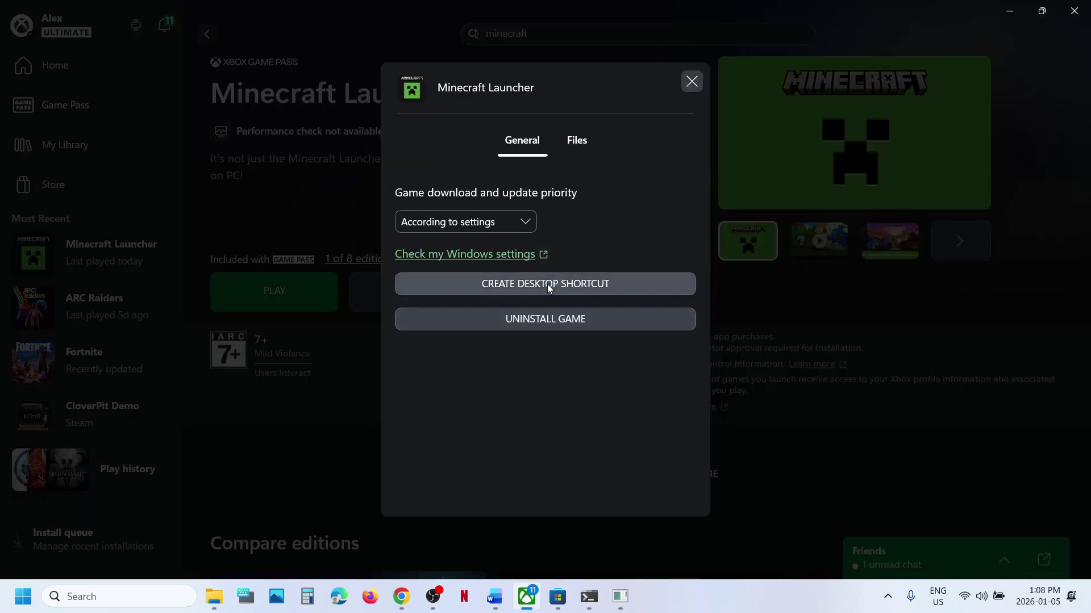
# Step: Move the new shortcut to the centre of the desktop and launch it
pyautogui.press('super+d')
pyautogui.moveTo(93, 379); pyautogui.dragTo(580, 237)
pyautogui.doubleClick(561, 244)
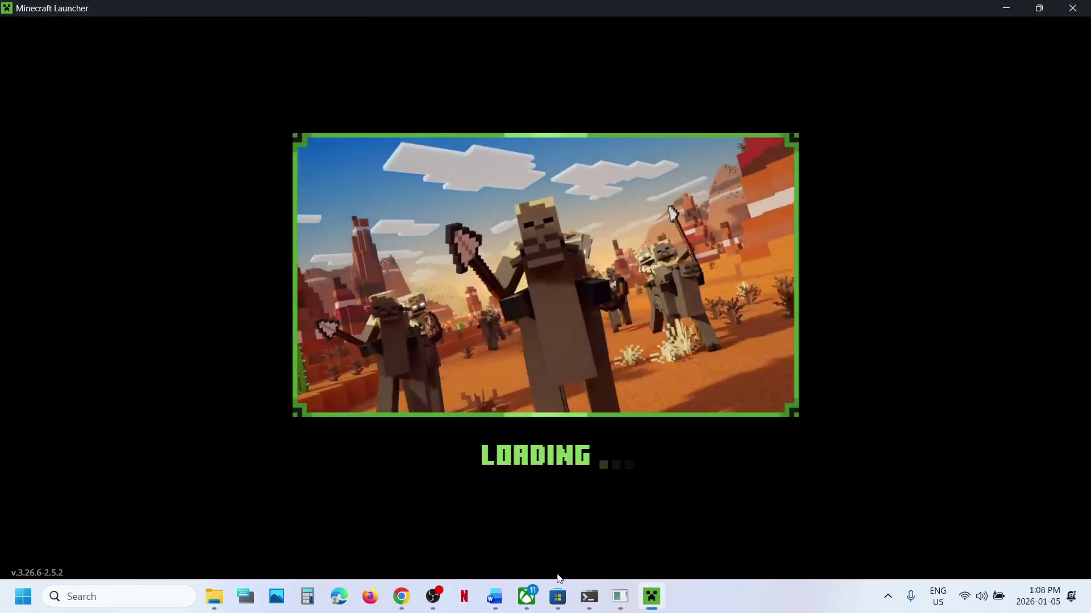
# Step: Highlight the notes' Repair/Reset Minecraft launcher step, then return to the launcher window
pyautogui.click(494, 596)
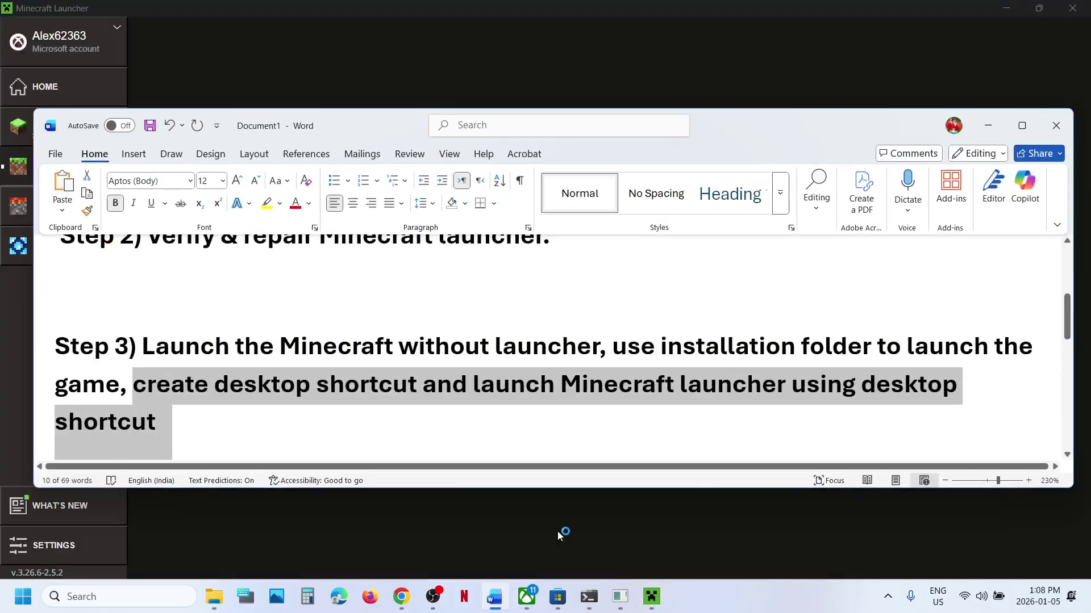
pyautogui.click(475, 359)
pyautogui.scroll(-5, 474, 359)
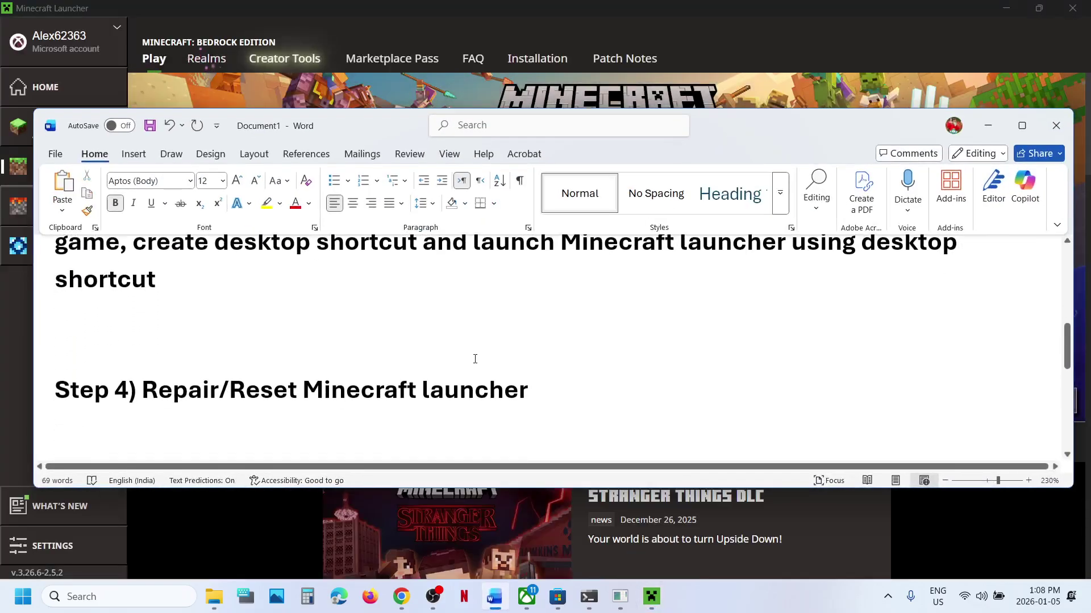
pyautogui.moveTo(183, 381); pyautogui.dragTo(468, 410)
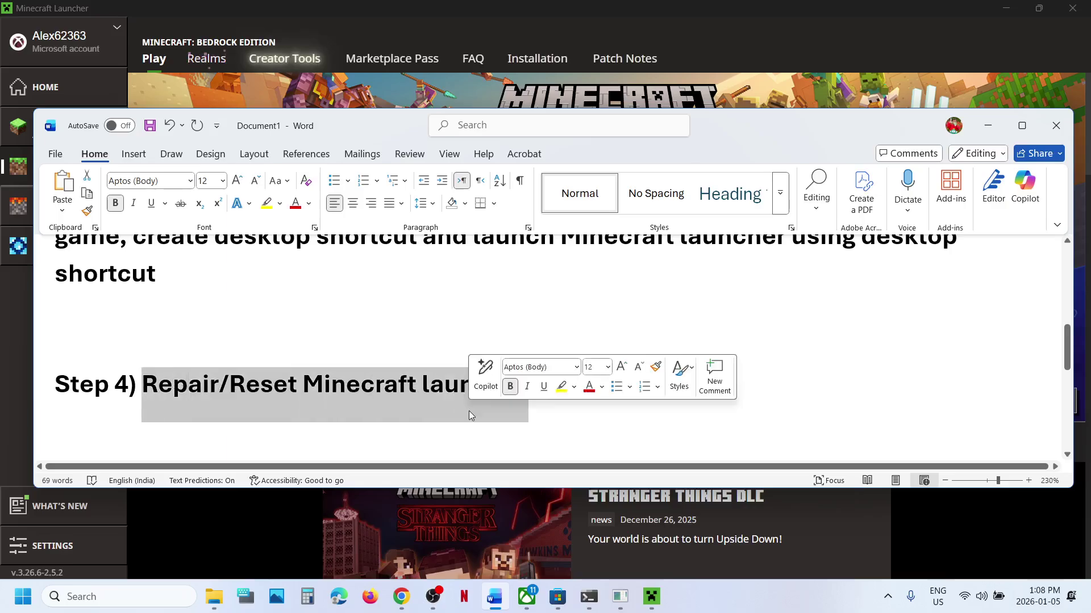
pyautogui.click(353, 97)
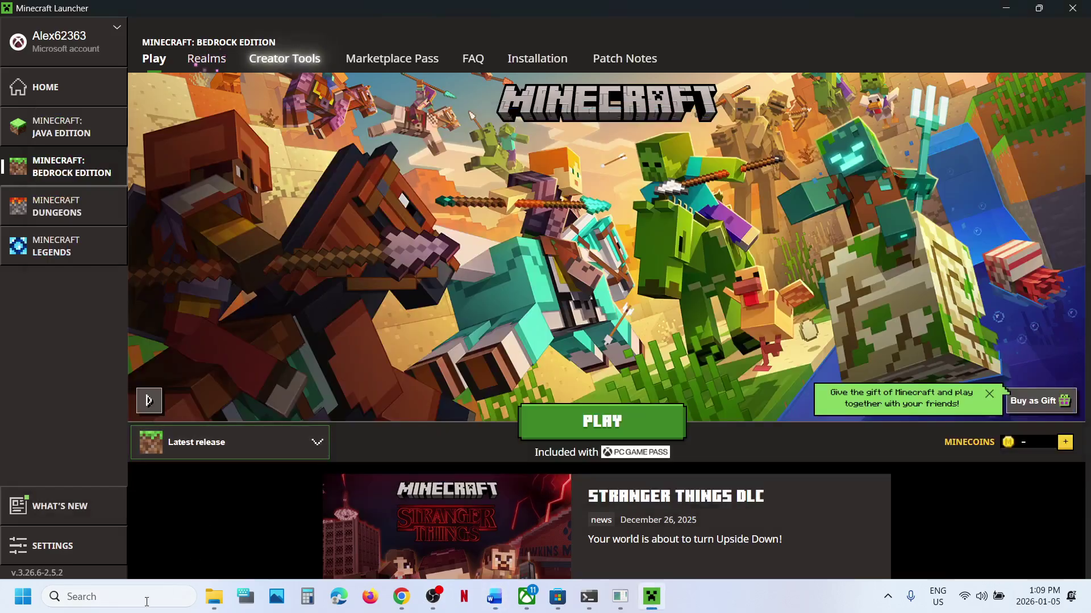
# Step: Open Minecraft for Windows' app settings from search and repair it
pyautogui.click(129, 598)
pyautogui.write('minecra')
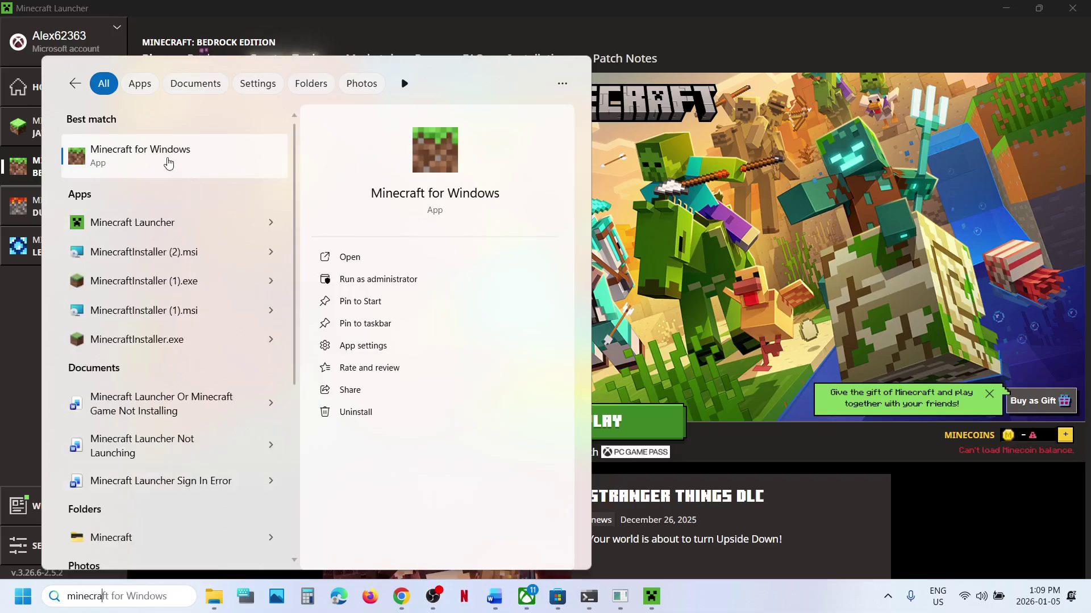
pyautogui.rightClick(166, 158)
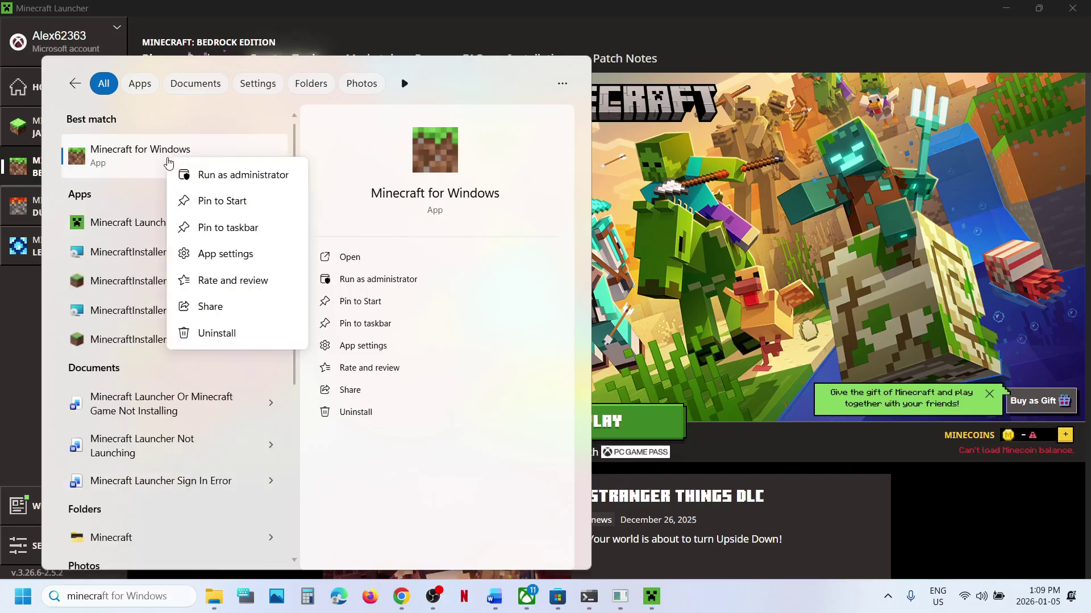
pyautogui.click(226, 254)
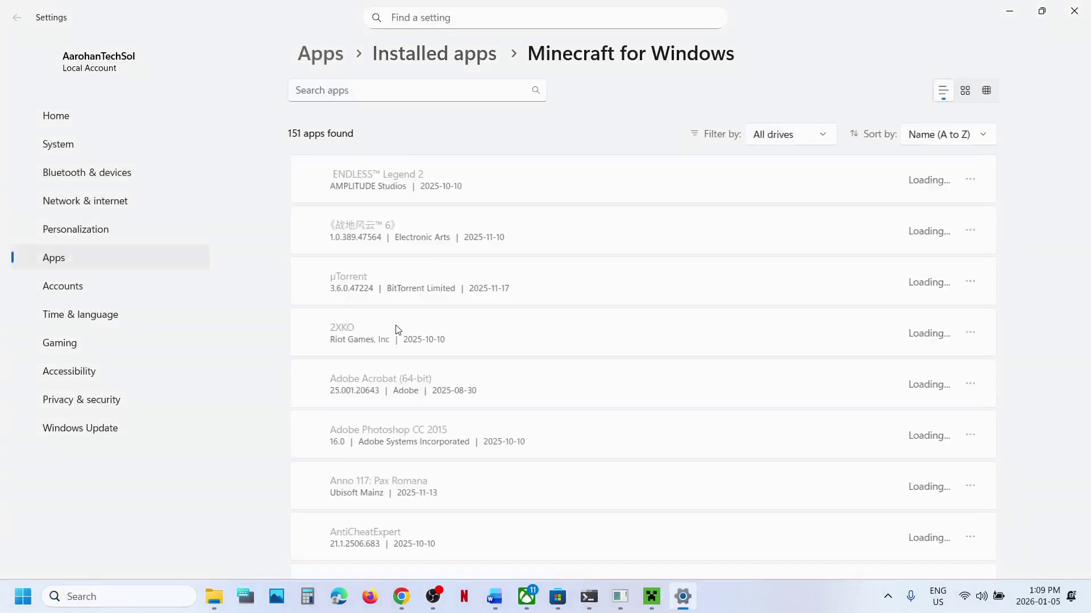
pyautogui.scroll(-6, 398, 329)
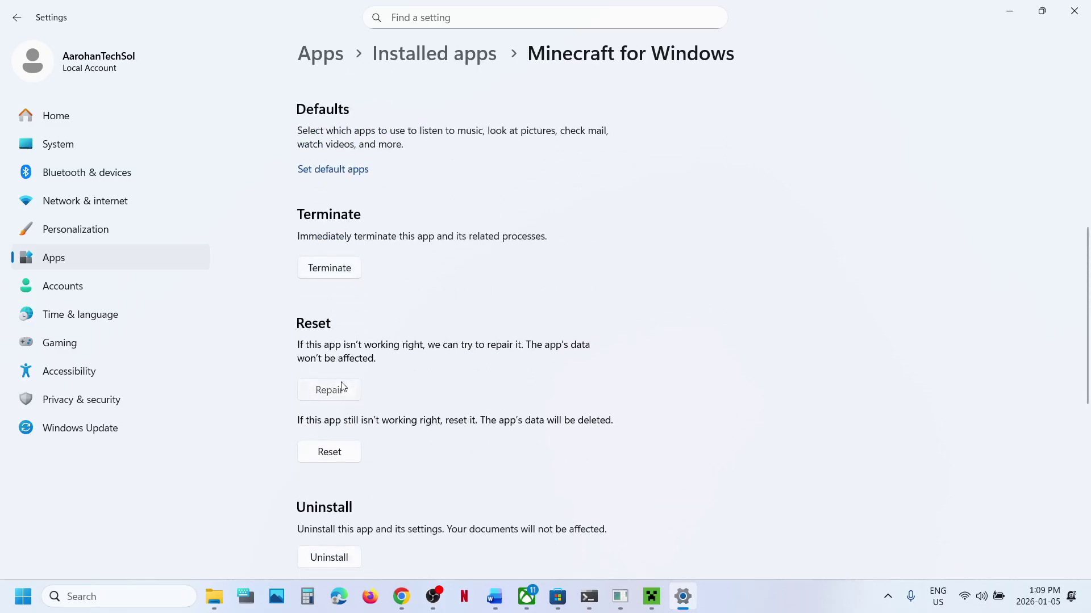
pyautogui.click(342, 388)
# Step: Reset Minecraft for Windows, confirming deletion of its data
pyautogui.click(125, 595)
pyautogui.write('minecraft')
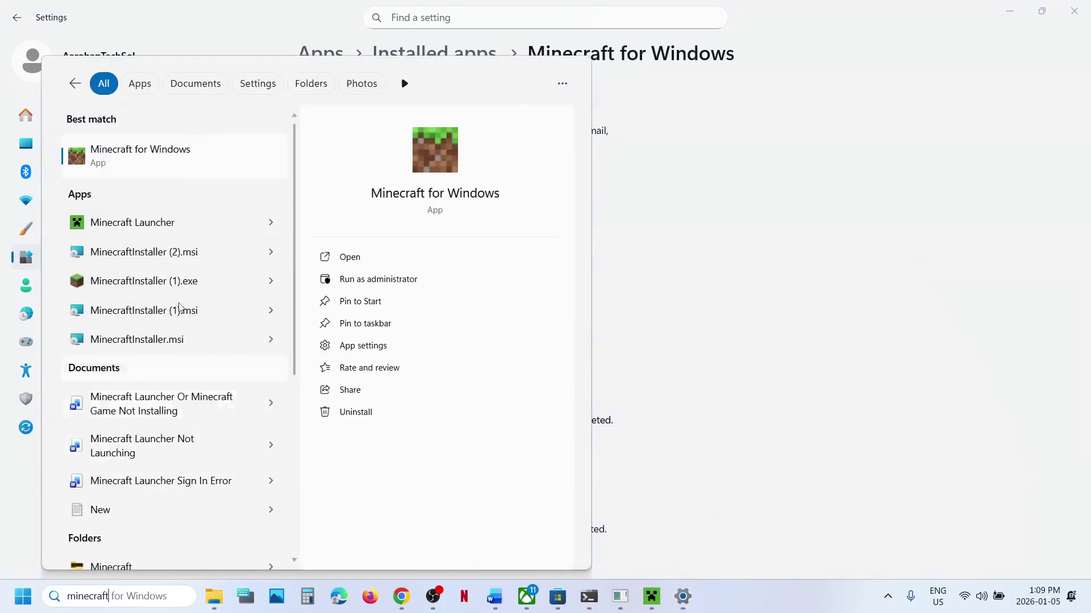
pyautogui.click(738, 250)
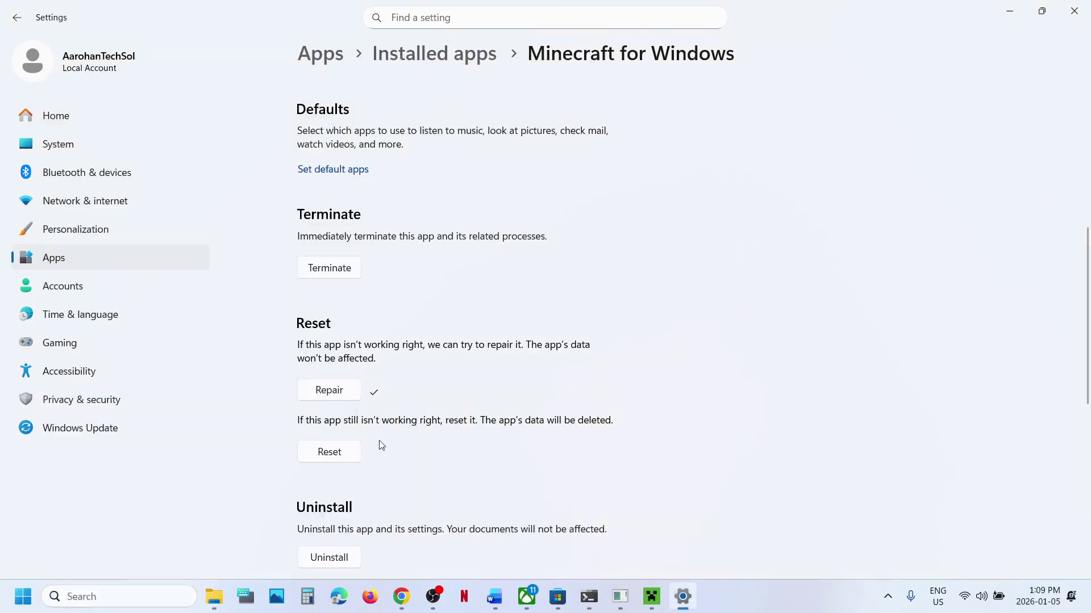
pyautogui.click(352, 460)
pyautogui.click(396, 414)
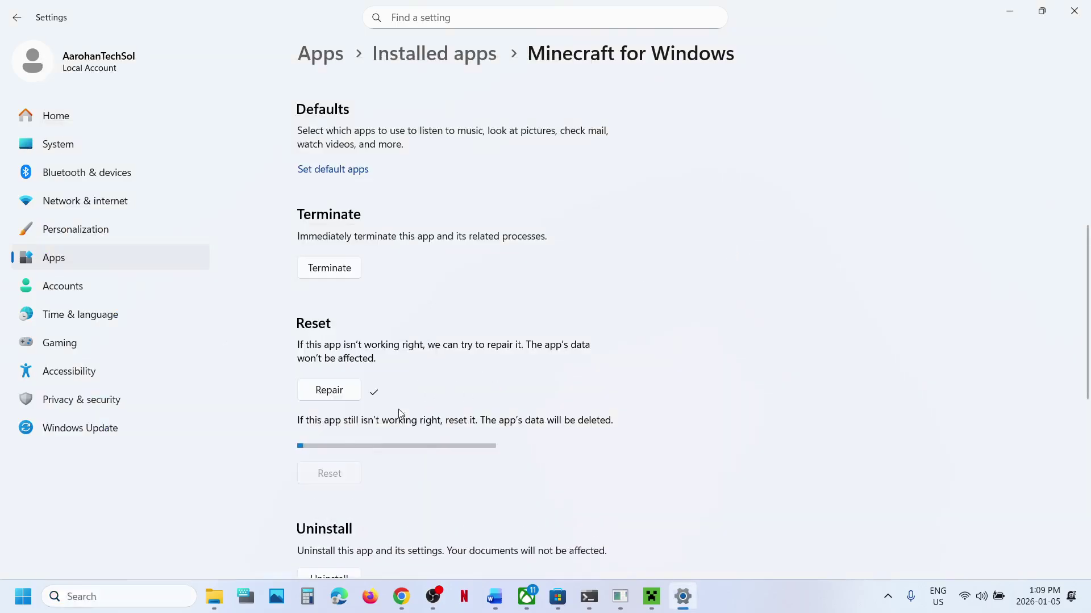
# Step: Open Minecraft Launcher's app settings from search and repair it
pyautogui.click(115, 594)
pyautogui.write('minecraft')
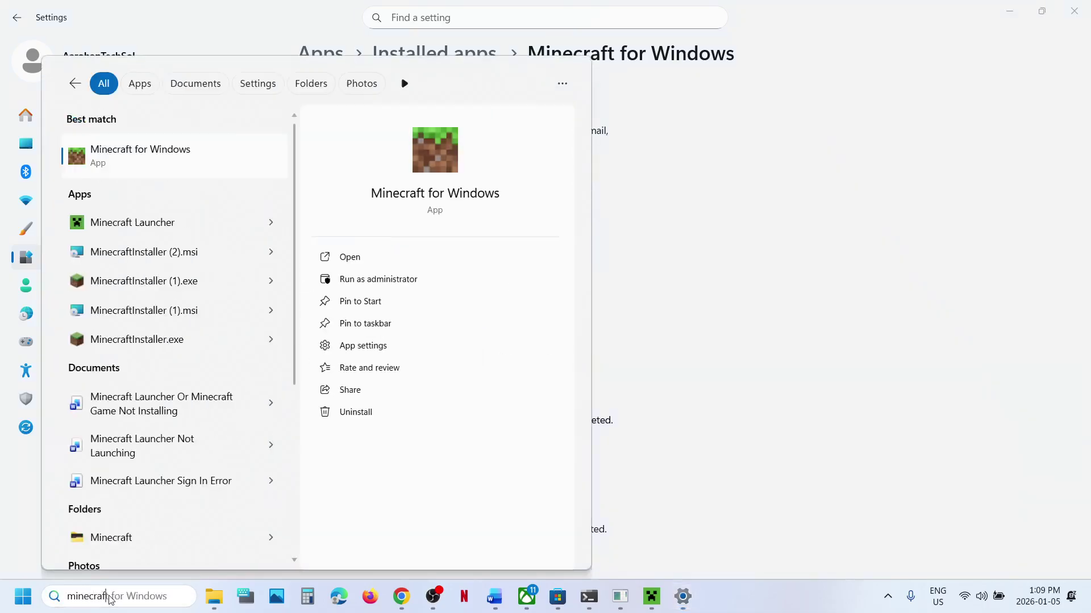
pyautogui.rightClick(126, 231)
pyautogui.click(182, 321)
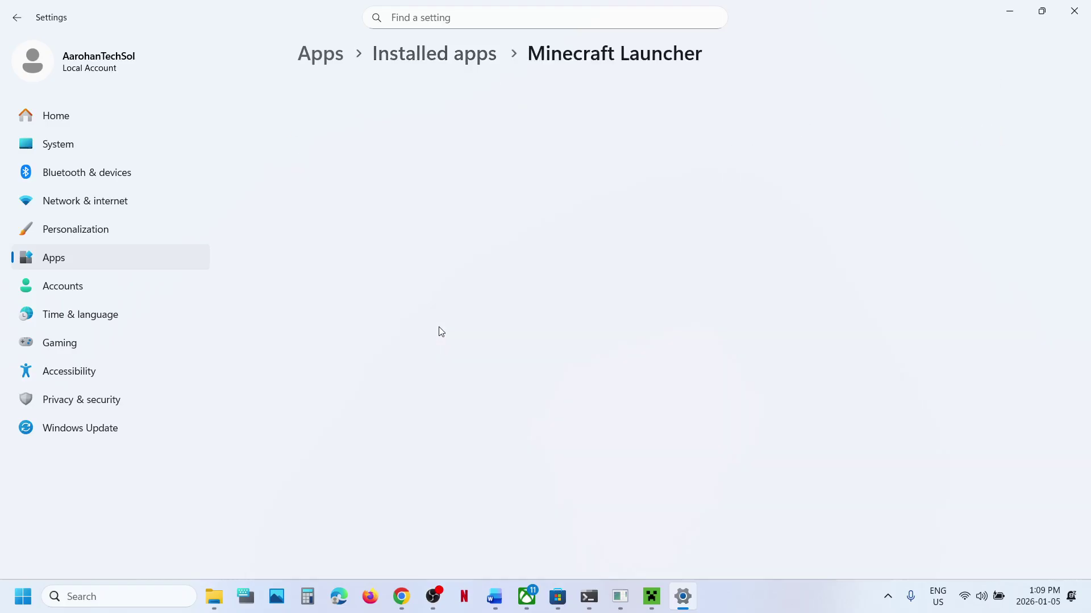
pyautogui.scroll(-5, 439, 334)
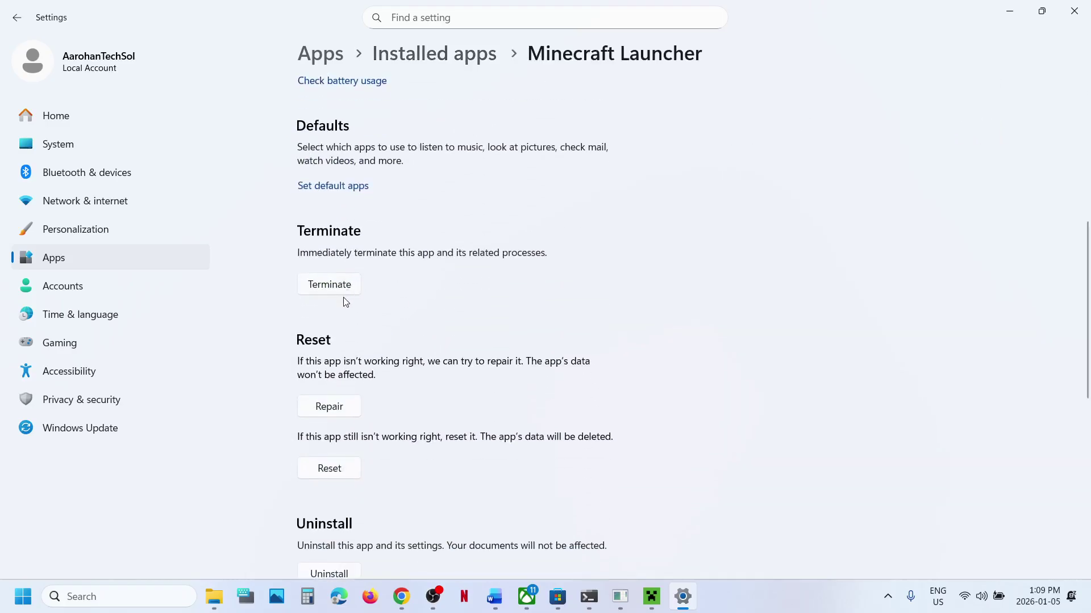
pyautogui.click(334, 404)
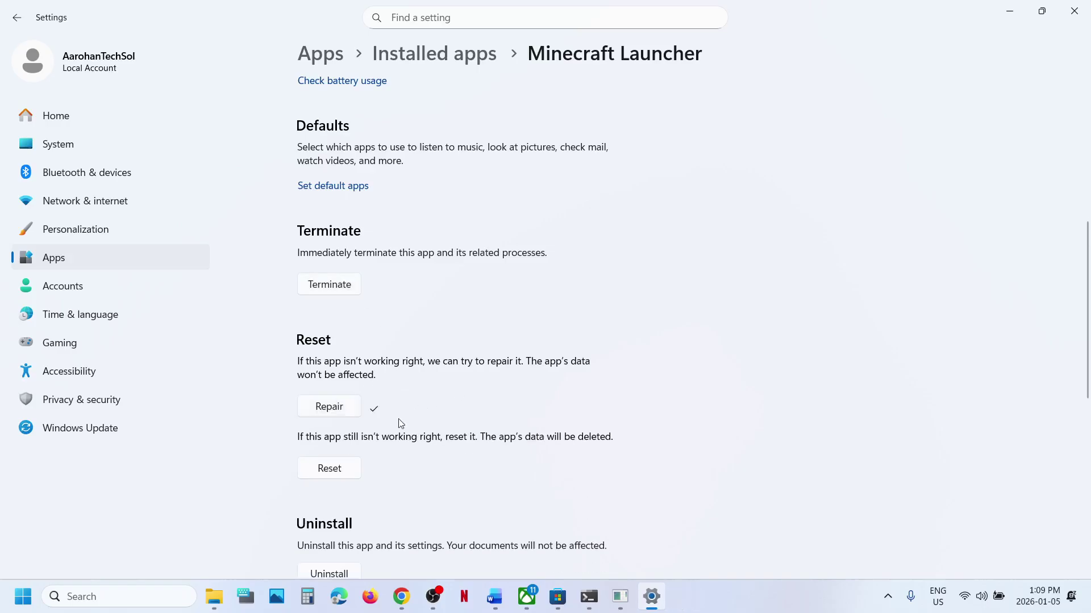
# Step: Reset Minecraft Launcher, confirming data deletion, then search for 'minecraft launcher'
pyautogui.click(340, 469)
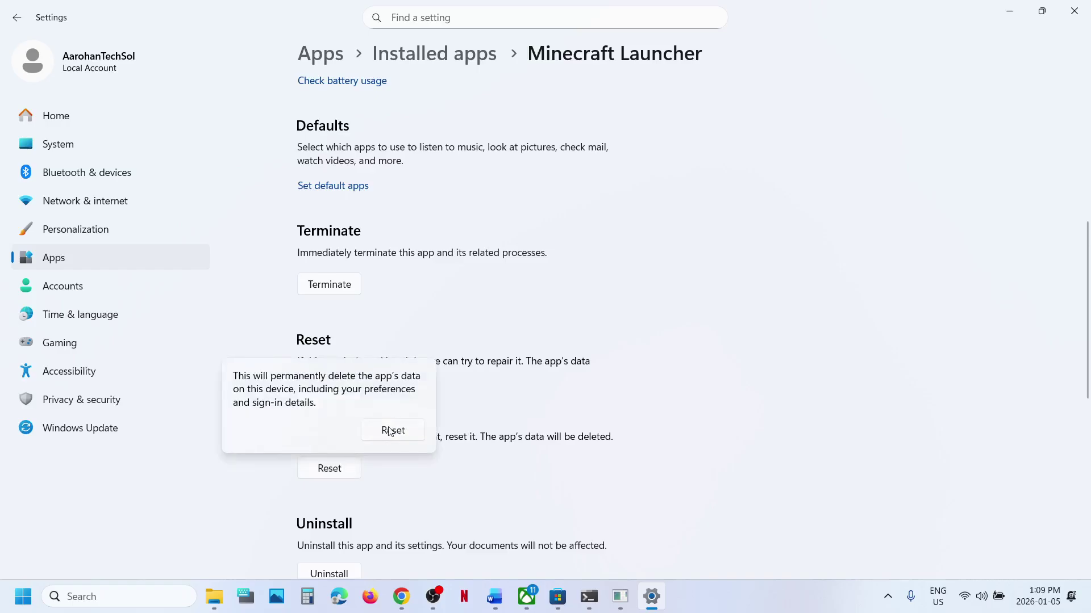
pyautogui.click(387, 432)
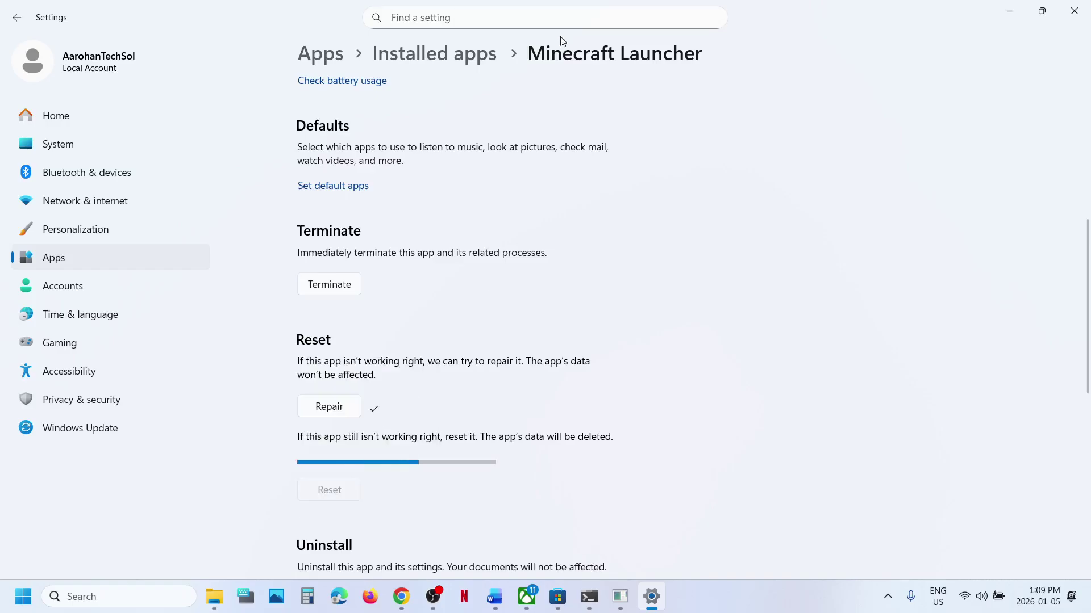
pyautogui.click(149, 598)
pyautogui.write('minecraft ')
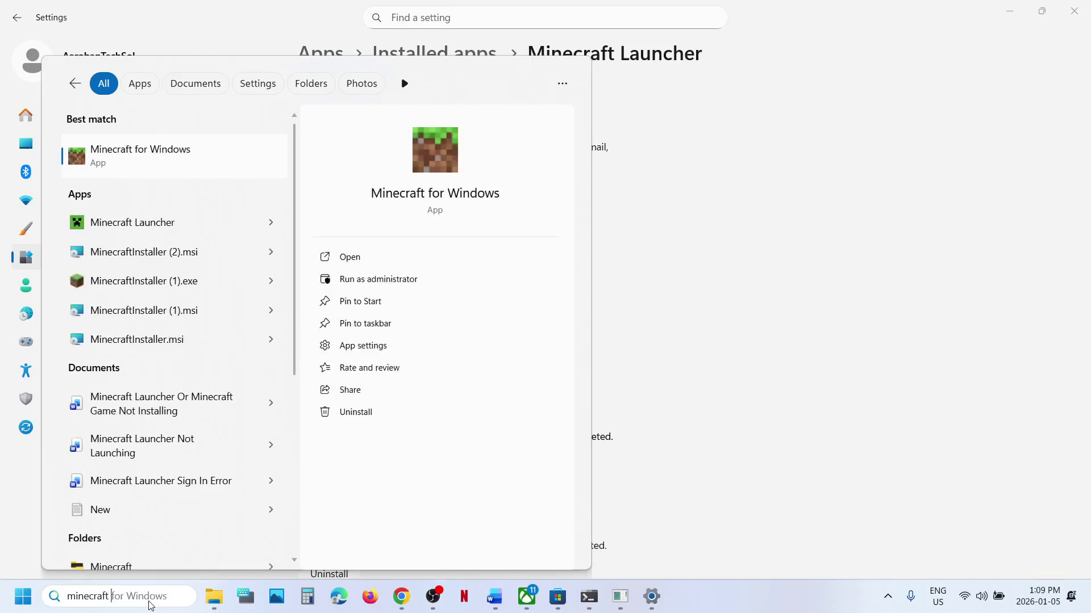
pyautogui.write('launcher')
# Step: Open Minecraft Launcher from the search results and review the Step 5 instruction in the Word notes
pyautogui.press('Return')
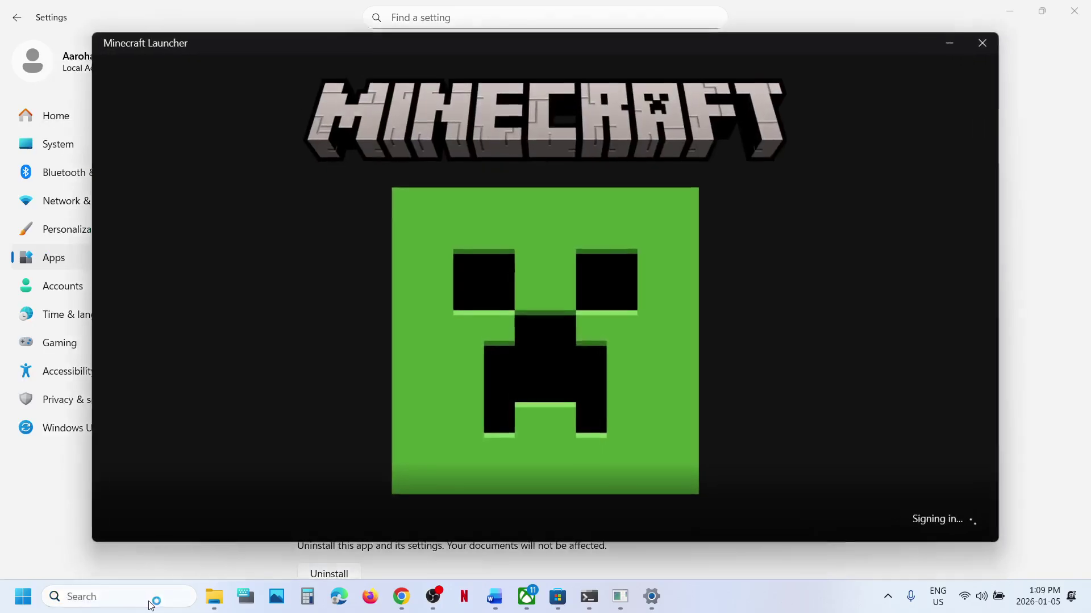
pyautogui.click(494, 598)
pyautogui.scroll(-3, 360, 360)
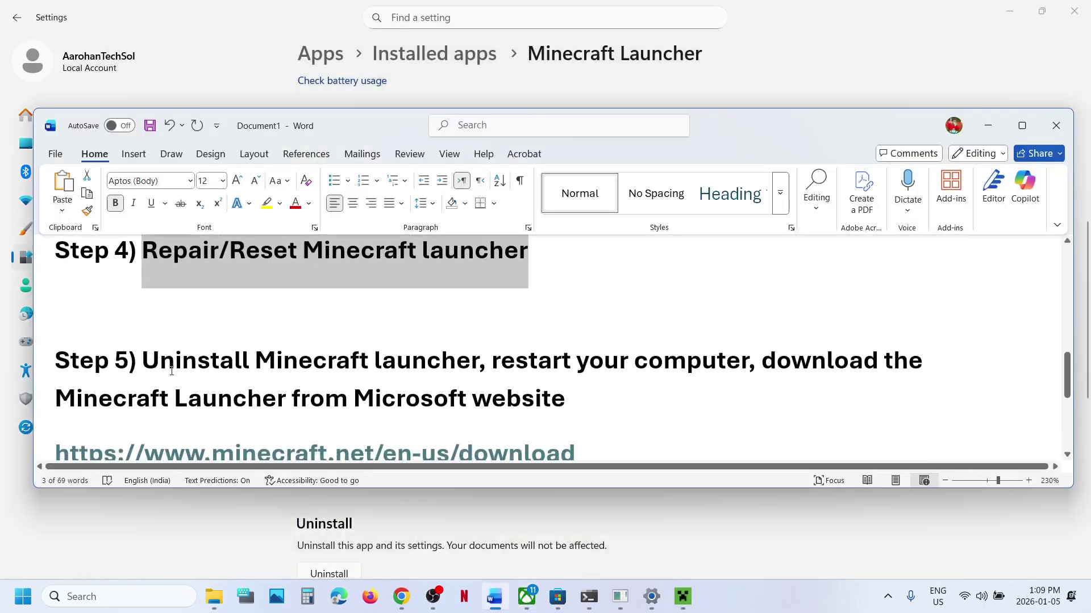
pyautogui.moveTo(155, 358); pyautogui.dragTo(491, 392)
pyautogui.scroll(-1, 490, 392)
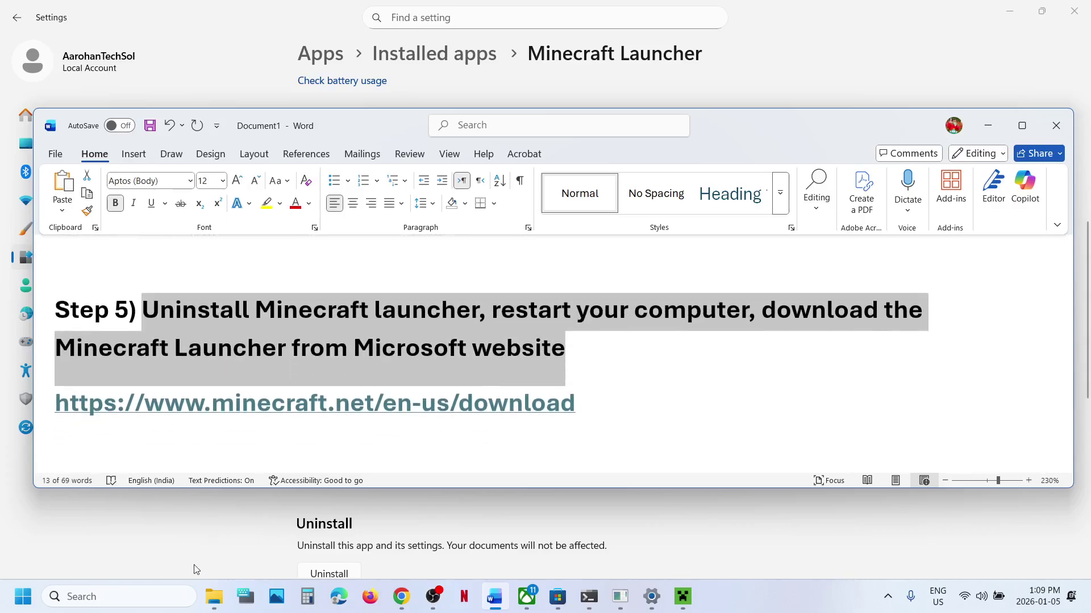
# Step: Find Minecraft Launcher's Uninstall option via search, cancel it, and open the minecraft.net download link from the notes
pyautogui.click(118, 594)
pyautogui.write('minecraft')
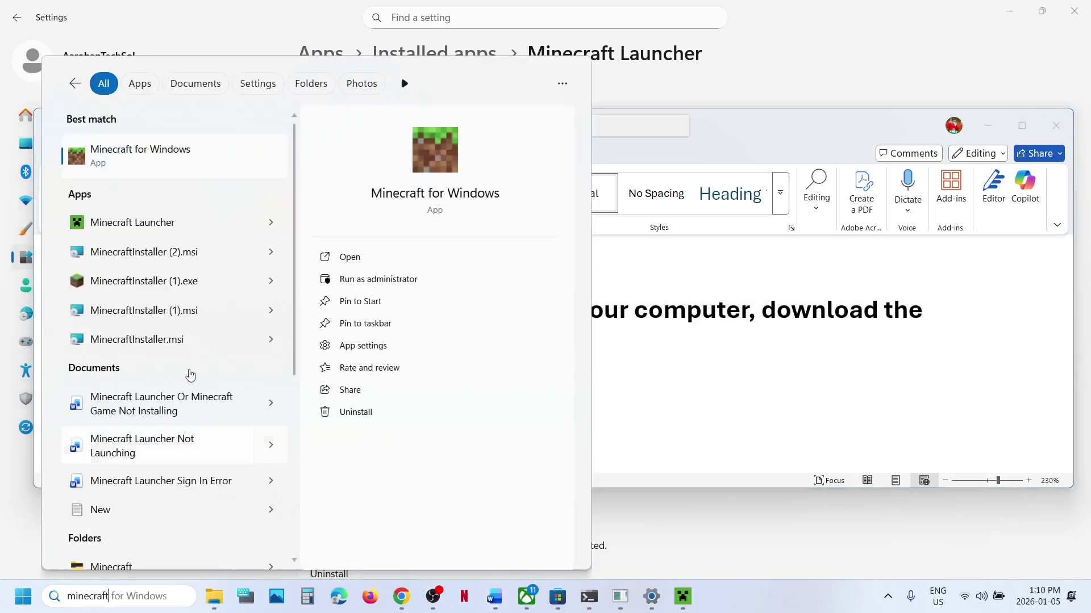
pyautogui.rightClick(143, 229)
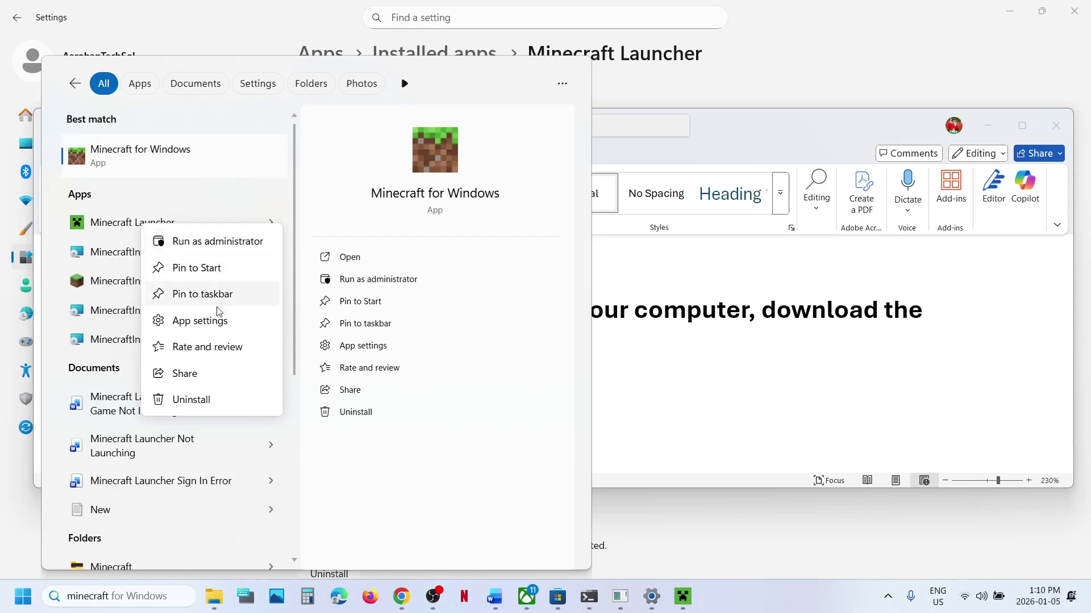
pyautogui.click(205, 404)
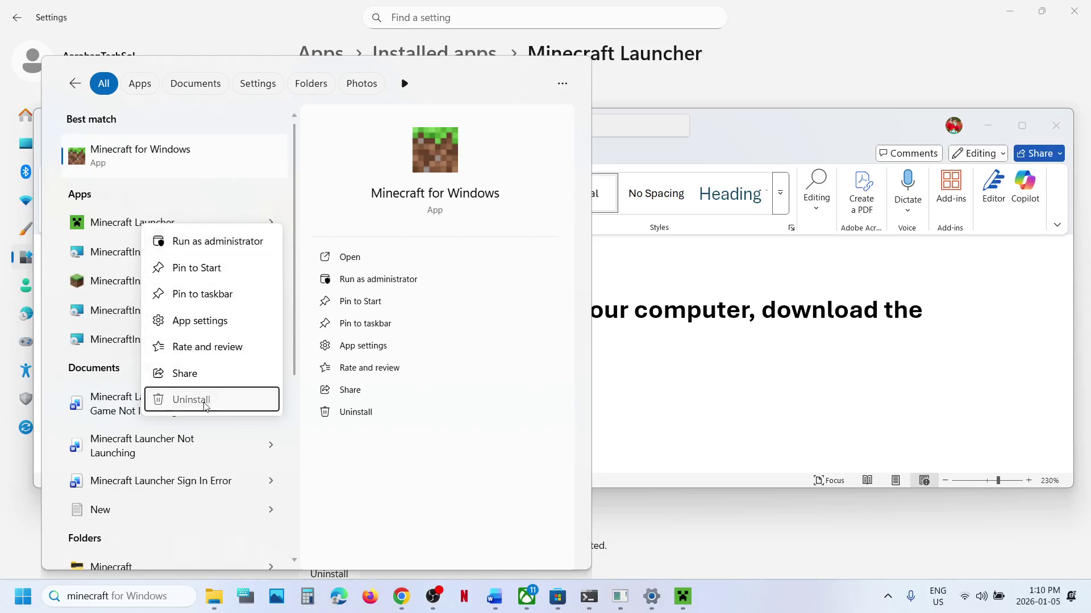
pyautogui.click(762, 397)
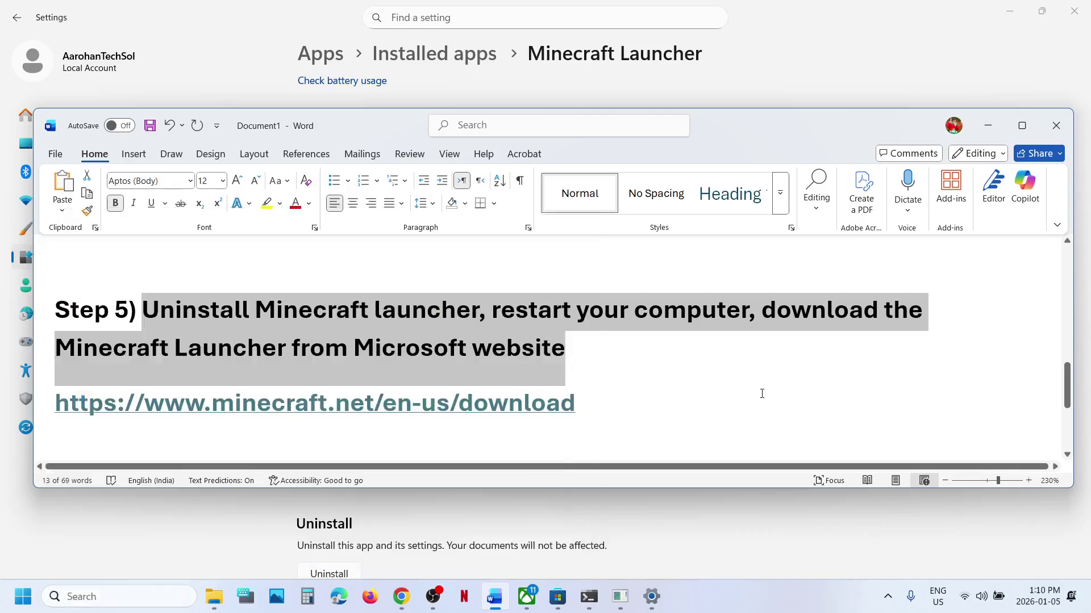
pyautogui.click(762, 396)
pyautogui.keyDown('ctrl'); pyautogui.click(358, 410); pyautogui.keyUp('ctrl')
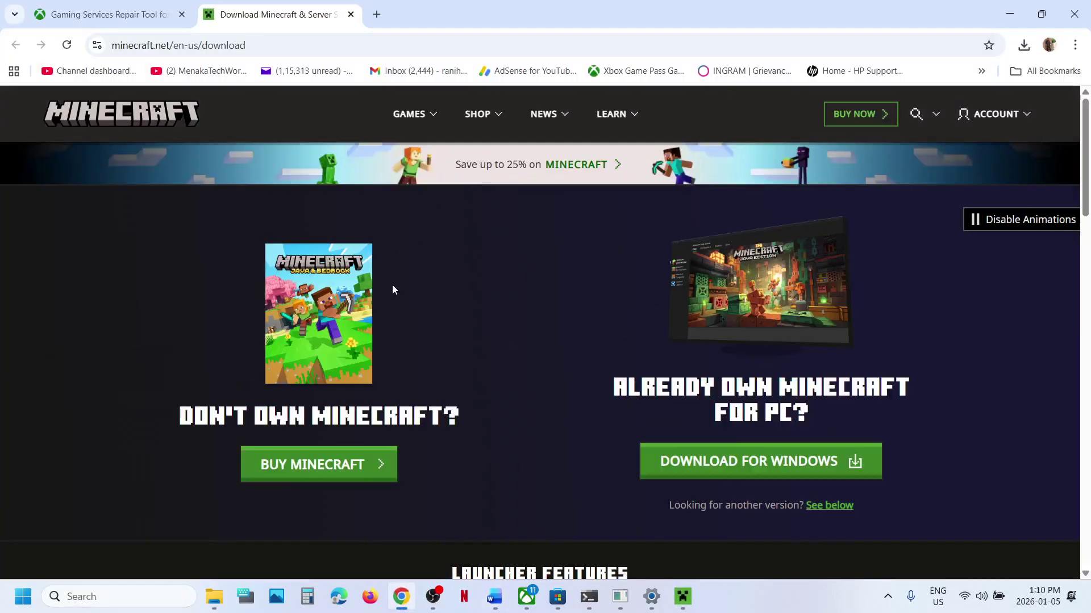
# Step: Download the Minecraft Launcher installer for Windows, then read the Step 6 legacy-version instruction in Word
pyautogui.scroll(-1, 468, 315)
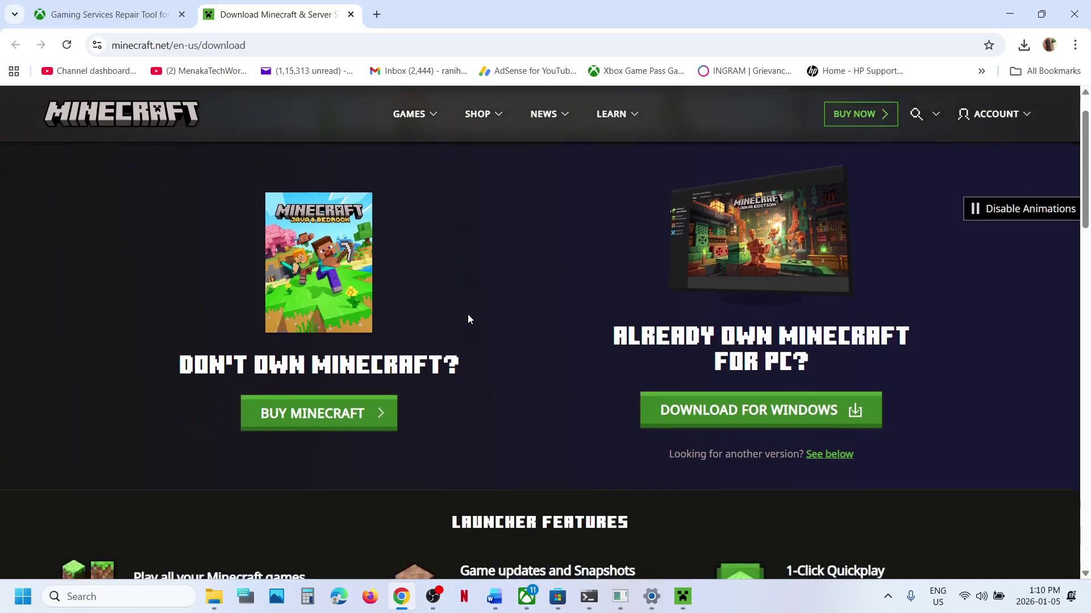
pyautogui.click(750, 413)
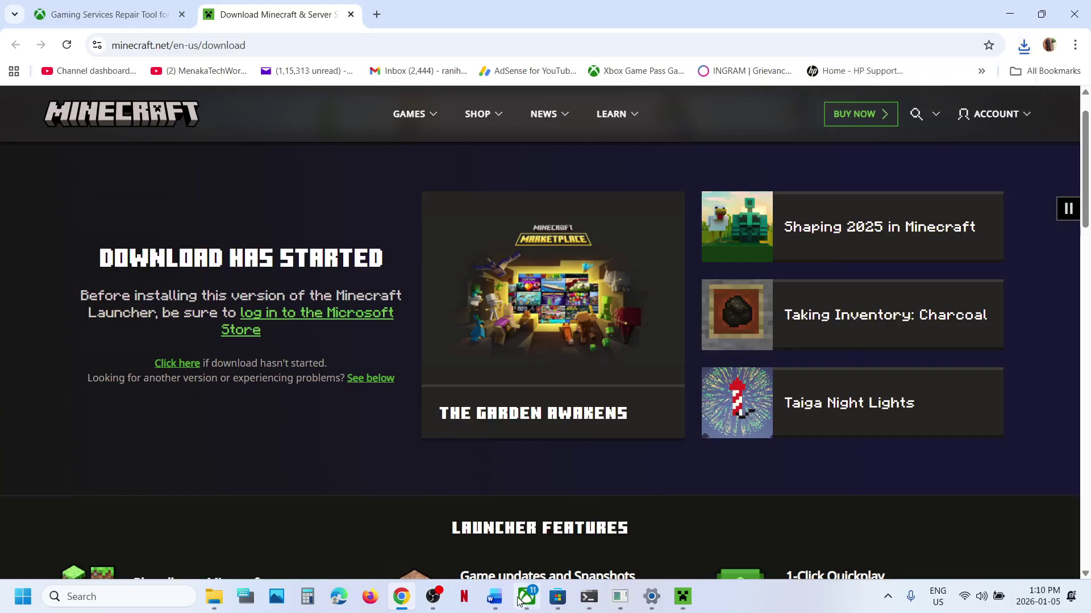
pyautogui.click(501, 607)
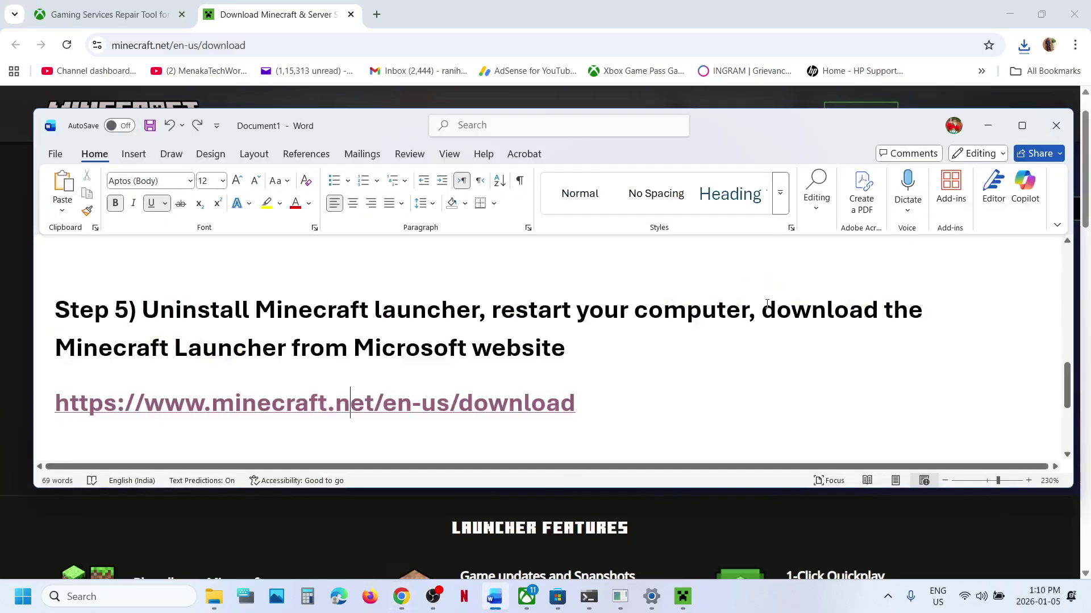
pyautogui.moveTo(763, 307); pyautogui.dragTo(471, 348)
pyautogui.click(474, 349)
pyautogui.scroll(-3, 480, 336)
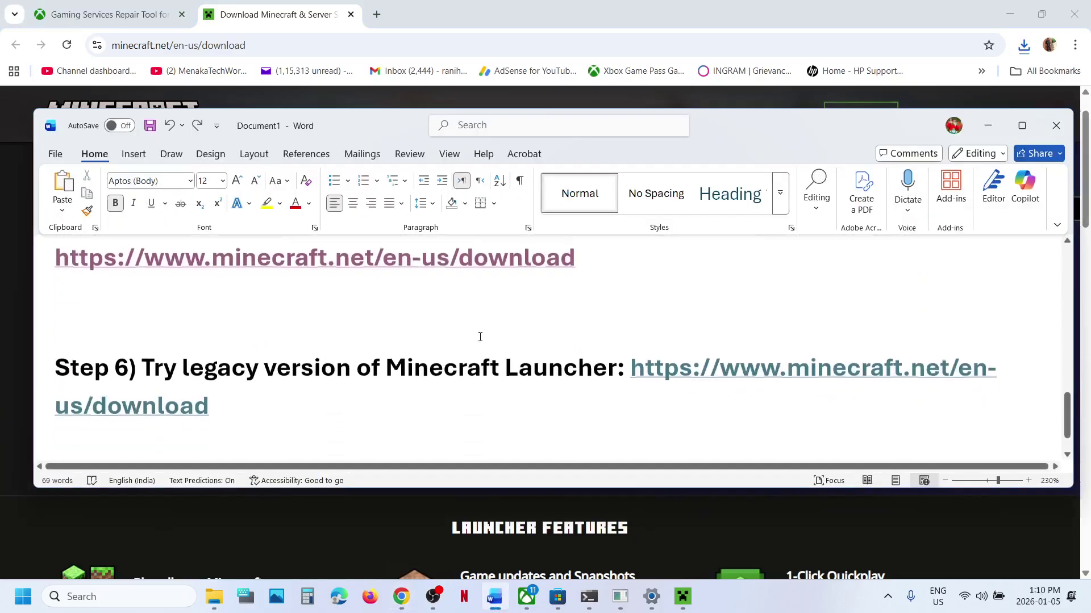
pyautogui.moveTo(336, 370); pyautogui.dragTo(513, 397)
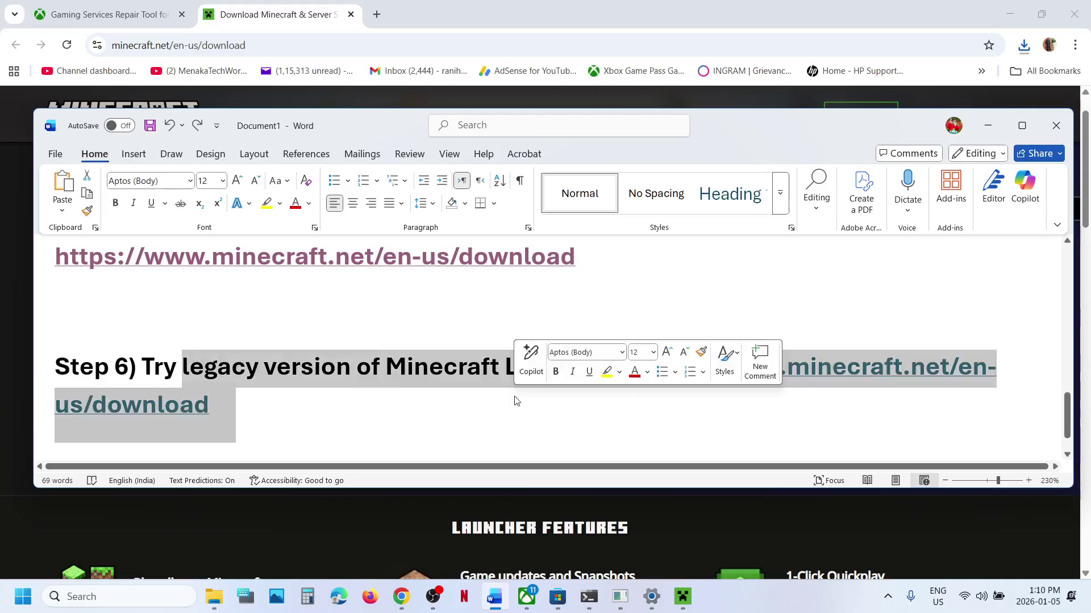
# Step: Download the Windows Legacy installer from the other versions list and check Chrome's recent downloads
pyautogui.click(209, 544)
pyautogui.click(390, 381)
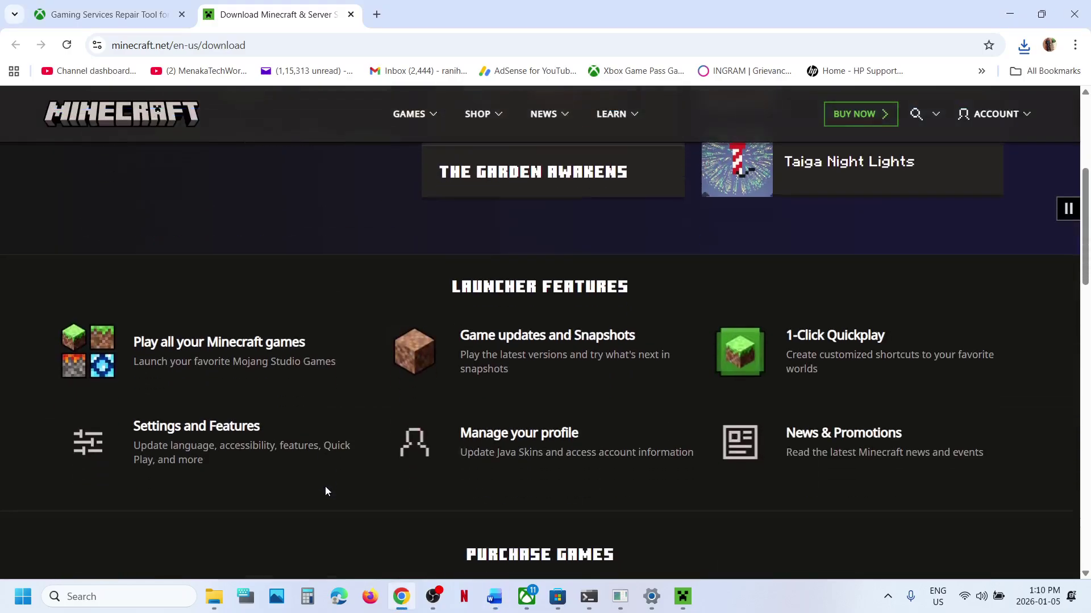
pyautogui.scroll(-1, 325, 491)
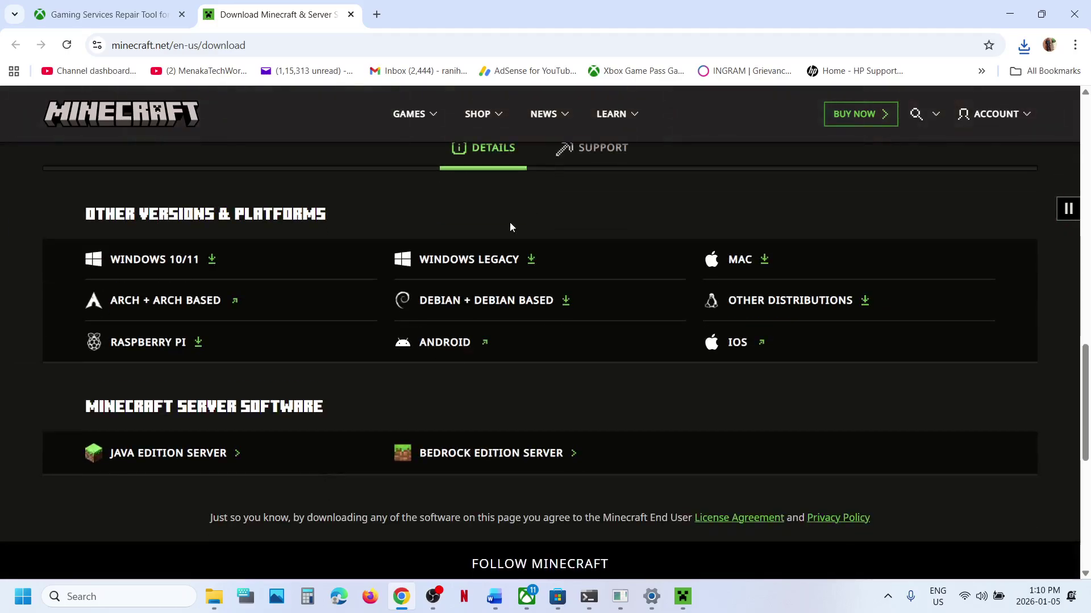
pyautogui.click(477, 259)
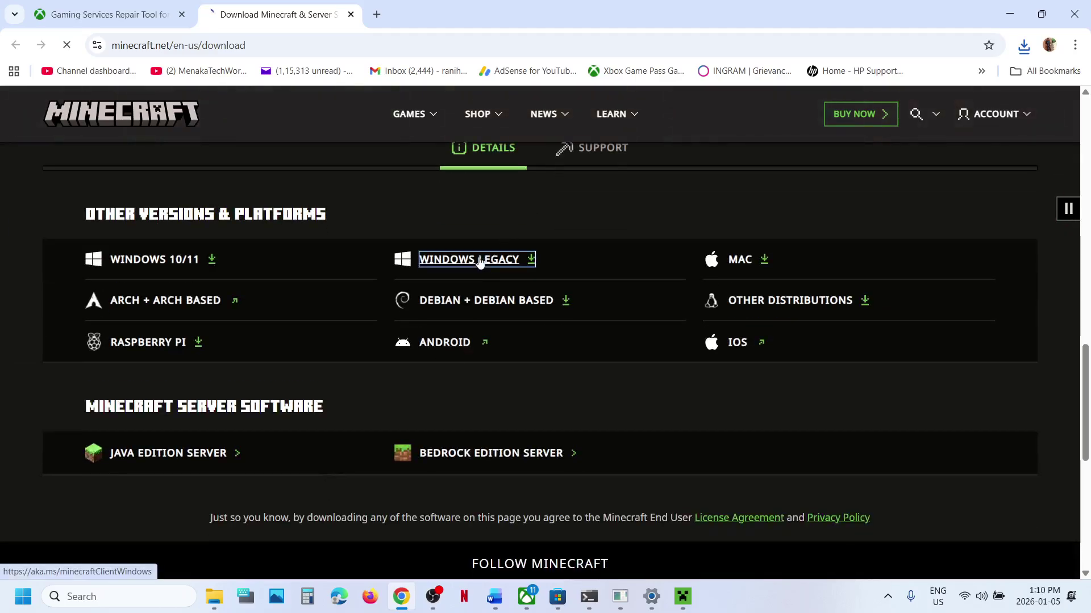
pyautogui.click(1024, 45)
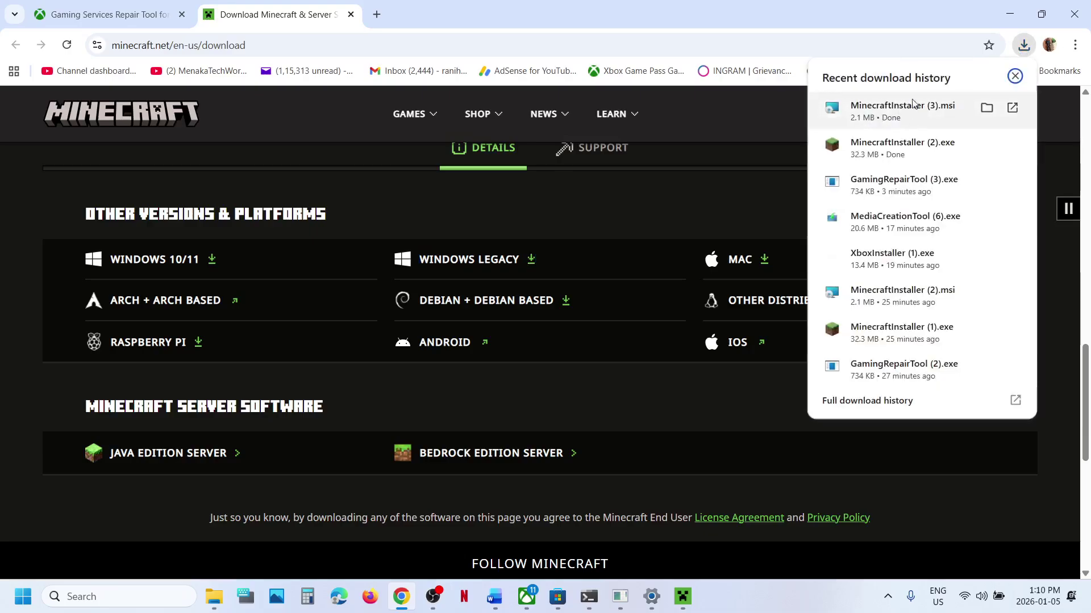
pyautogui.click(640, 198)
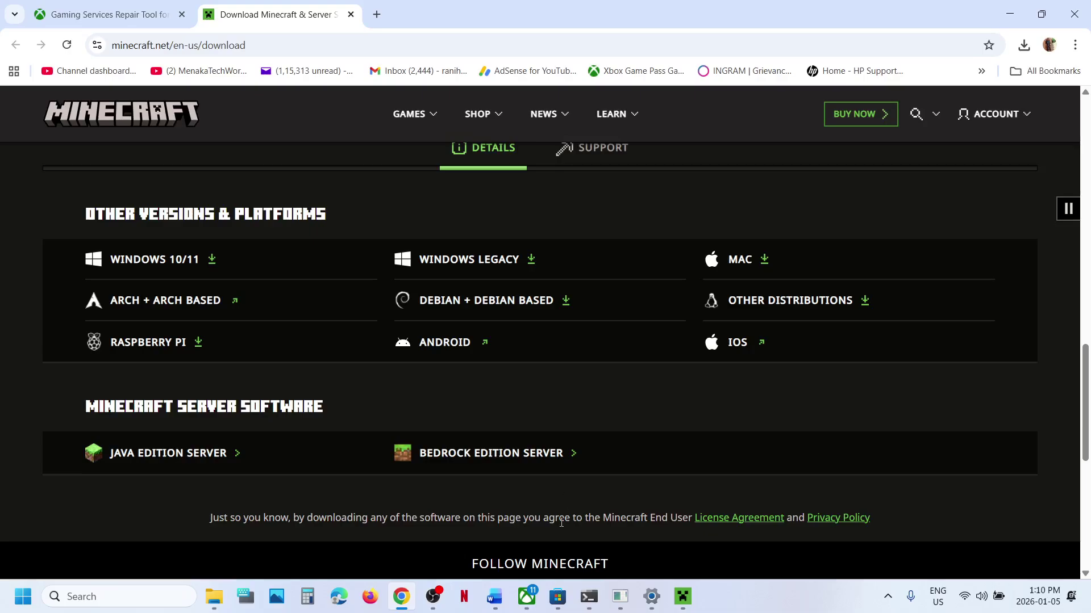
pyautogui.click(495, 596)
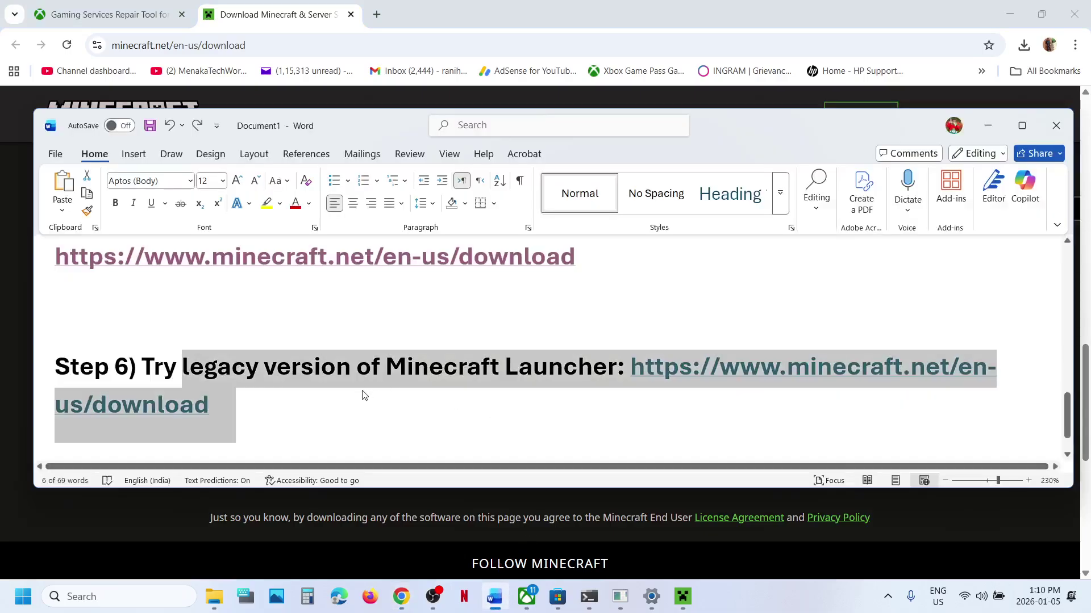
# Step: Add an 'Uninstall & reinstall' line under Step 6 in Word, deleting the stray leading J
pyautogui.scroll(-1, 365, 395)
pyautogui.scroll(1, 364, 395)
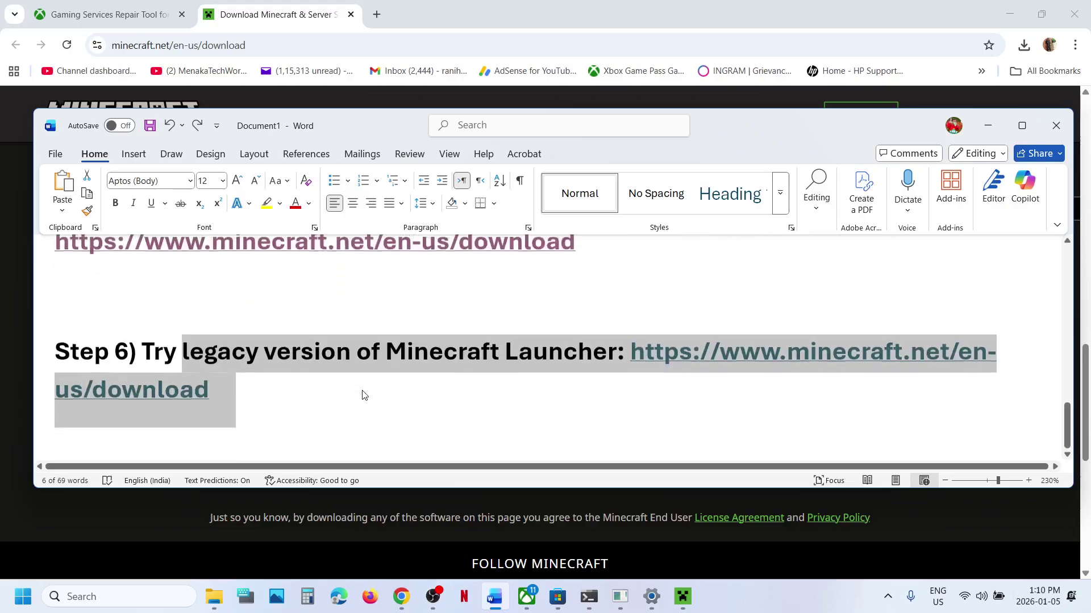
pyautogui.scroll(-1, 364, 395)
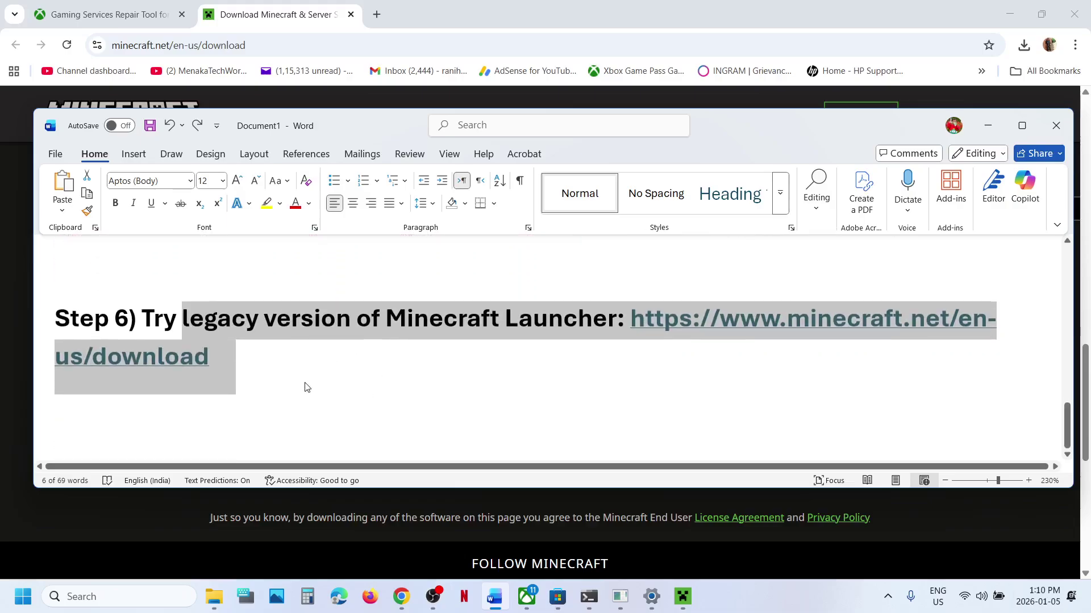
pyautogui.click(315, 412)
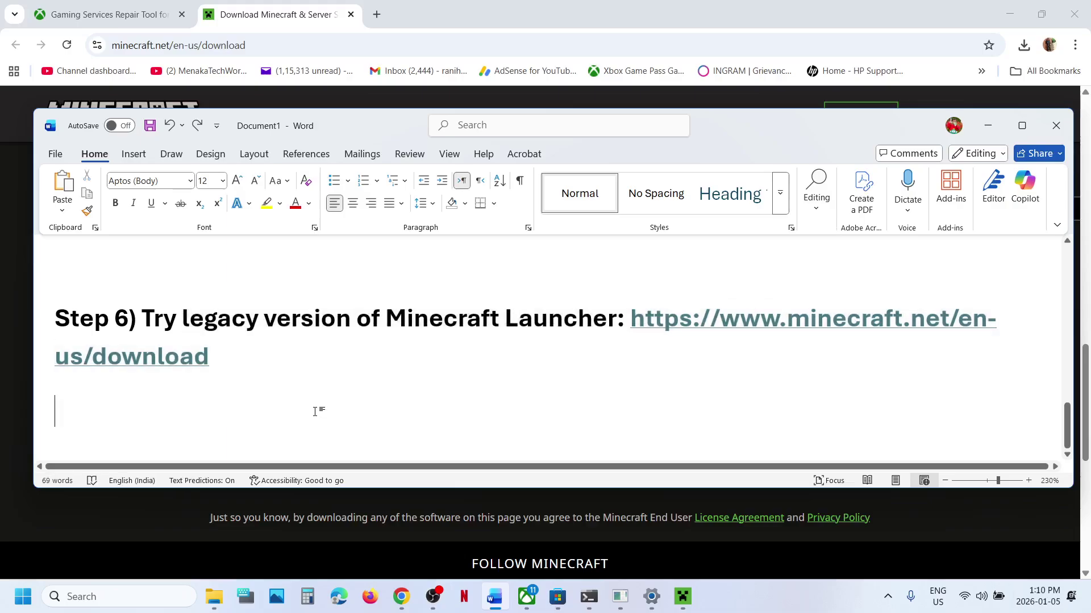
pyautogui.press('Return')
pyautogui.write('JUninstall ')
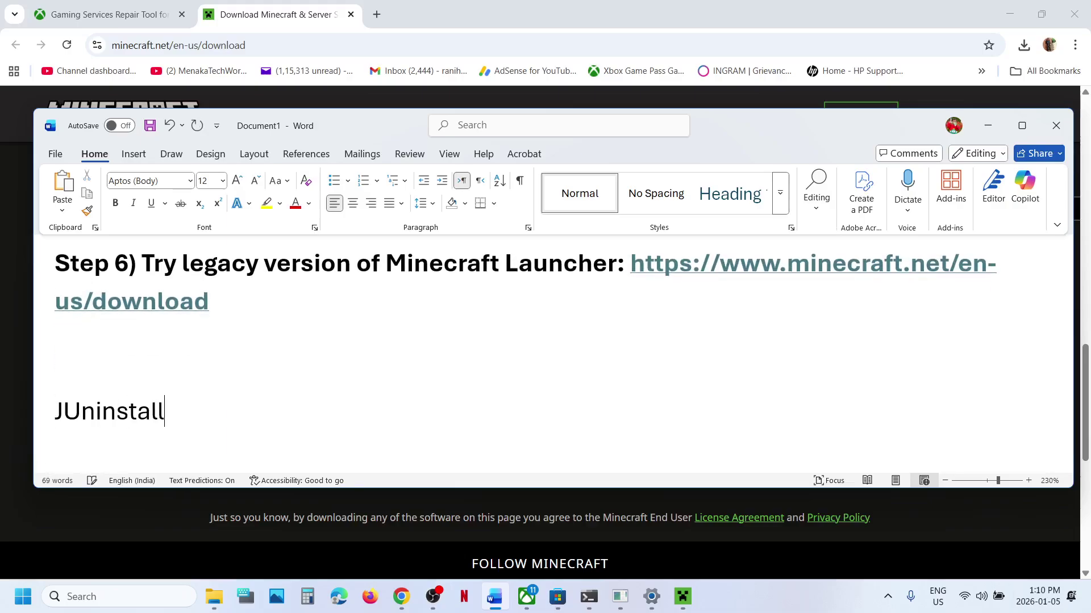
pyautogui.write('& reinstall')
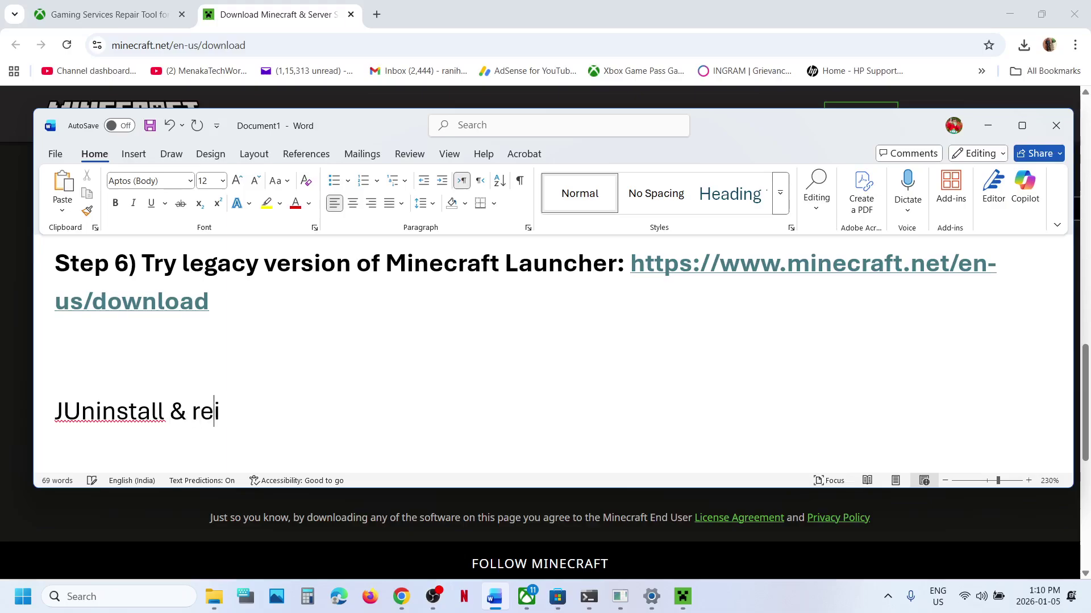
pyautogui.click(66, 422)
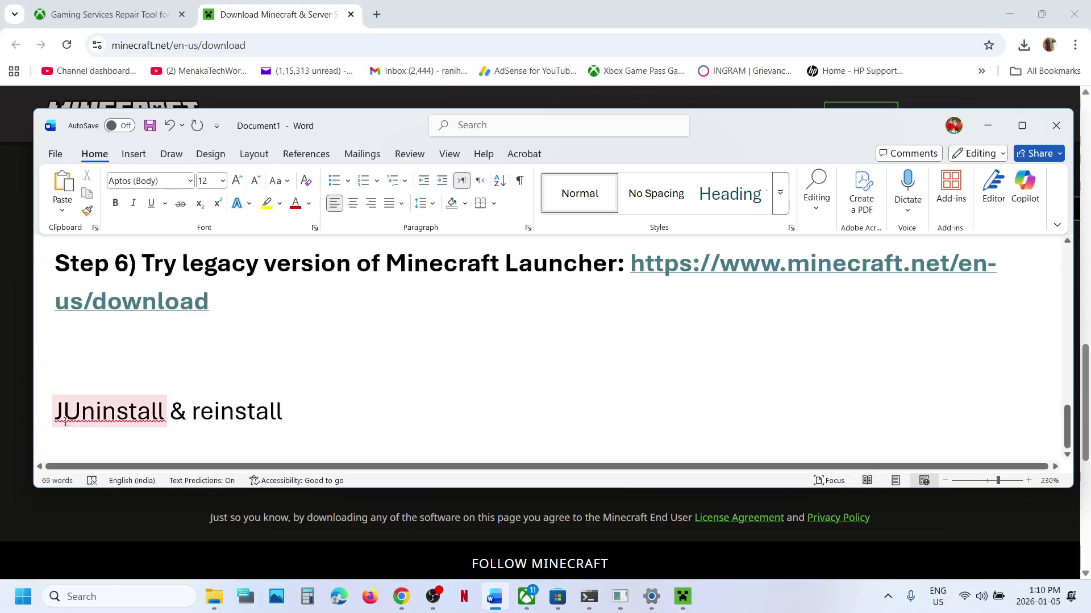
pyautogui.press('BackSpace')
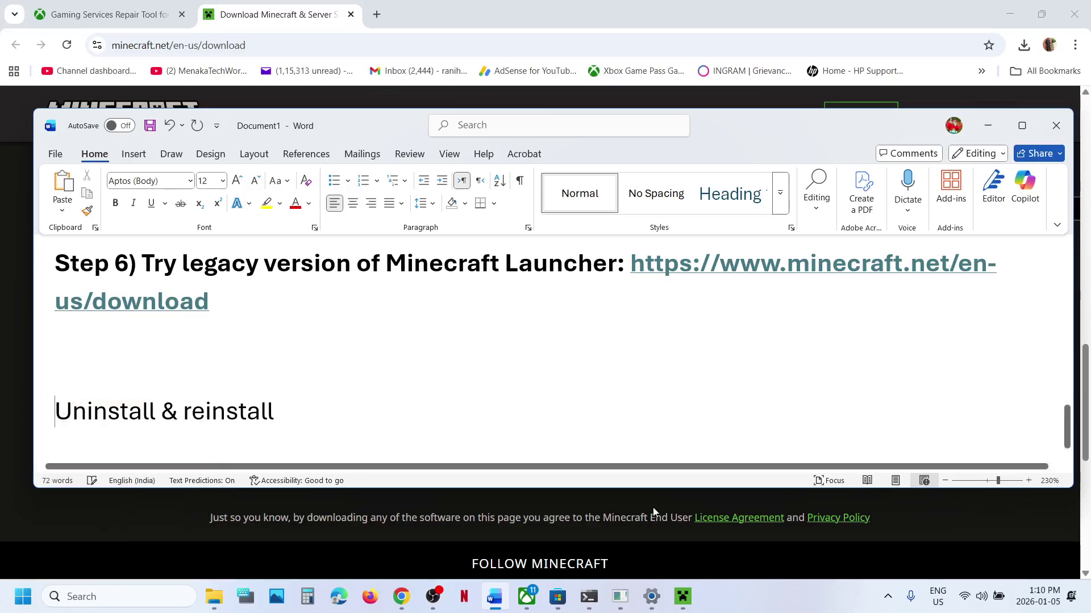
pyautogui.click(682, 596)
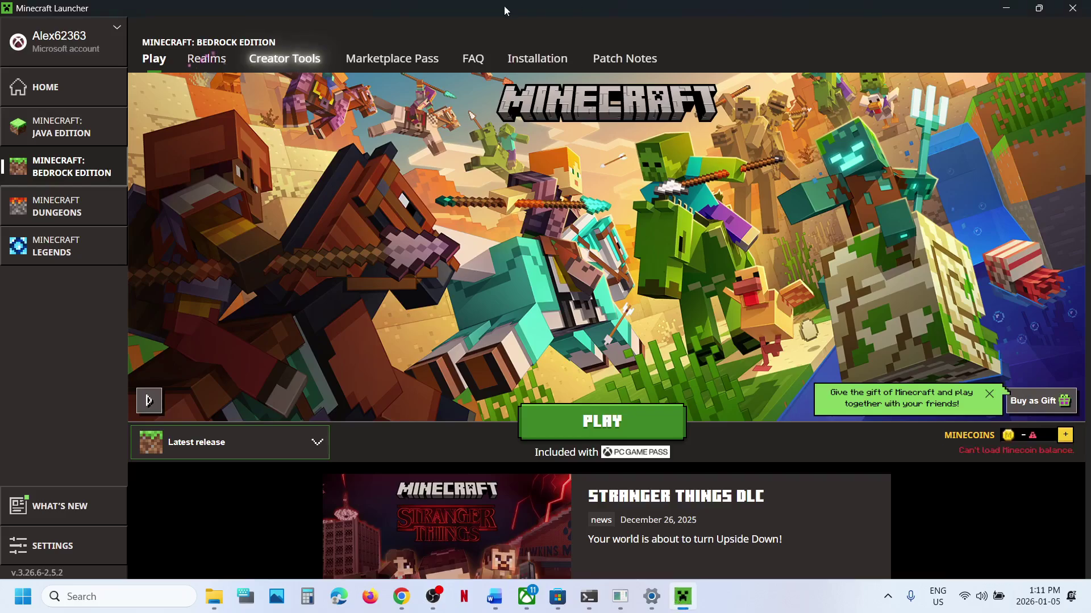
# Step: Show the Installation tab for Minecraft: Bedrock Edition in the launcher
pyautogui.click(549, 62)
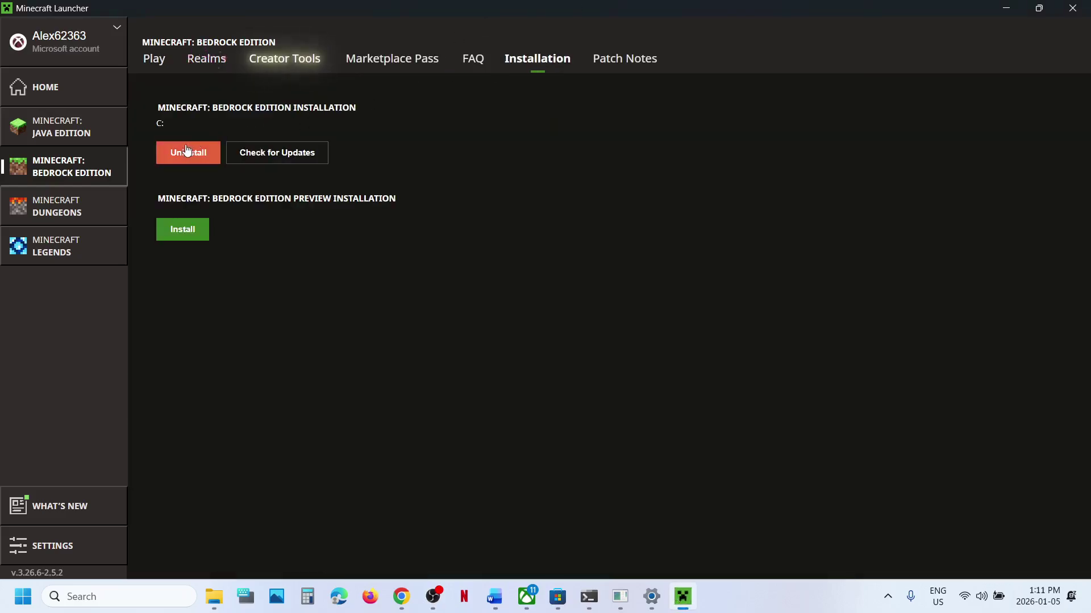